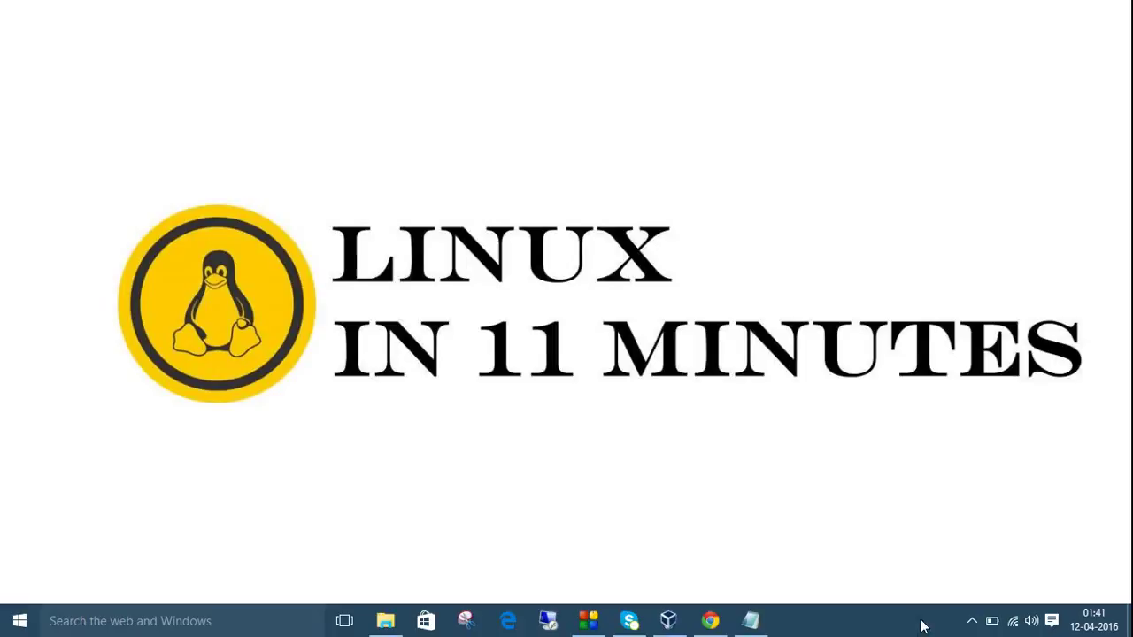
Restore the linux commands-3 notes and highlight the network, browser, proxy and terminal proxy headings.
left_click(750, 622)
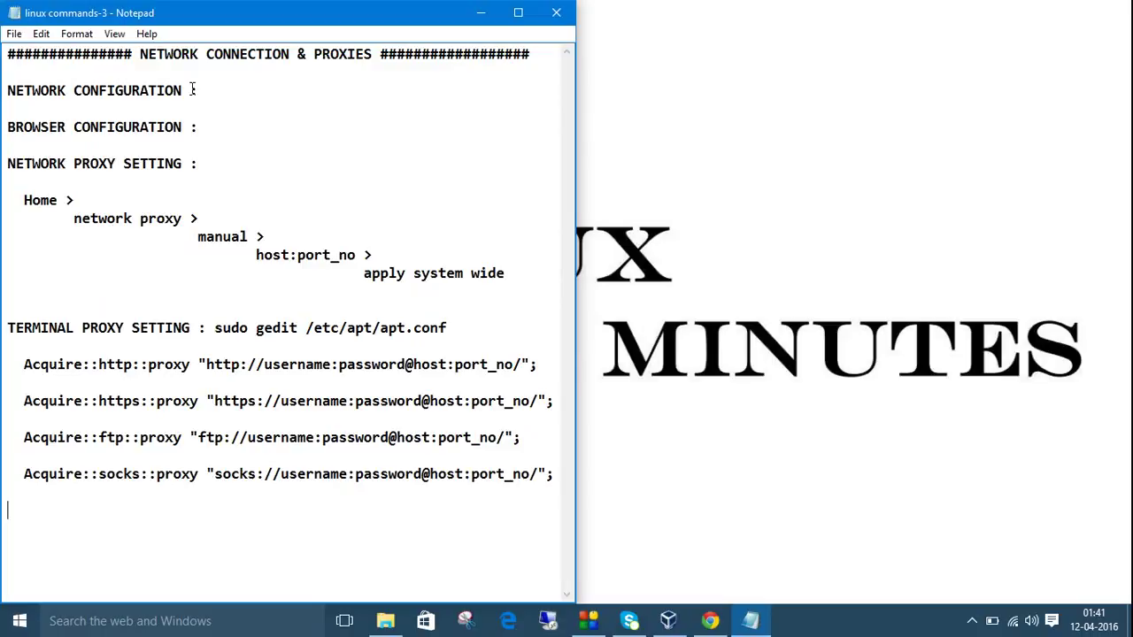
left_click_drag(200, 90, 7, 91)
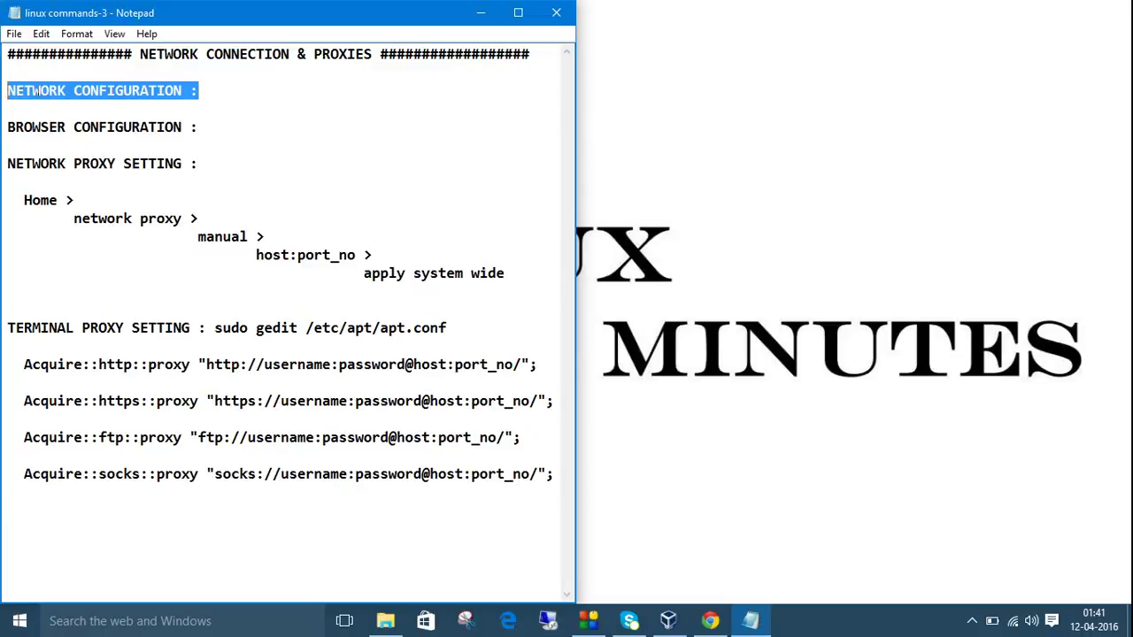
left_click_drag(205, 126, 24, 128)
left_click(112, 163)
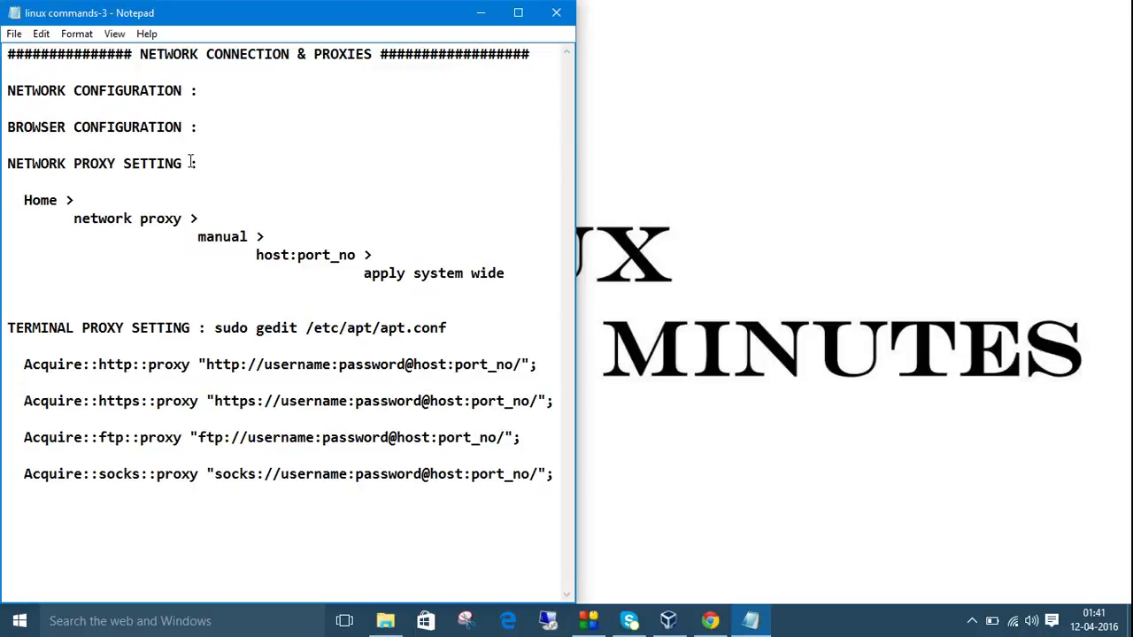
left_click_drag(202, 163, 7, 161)
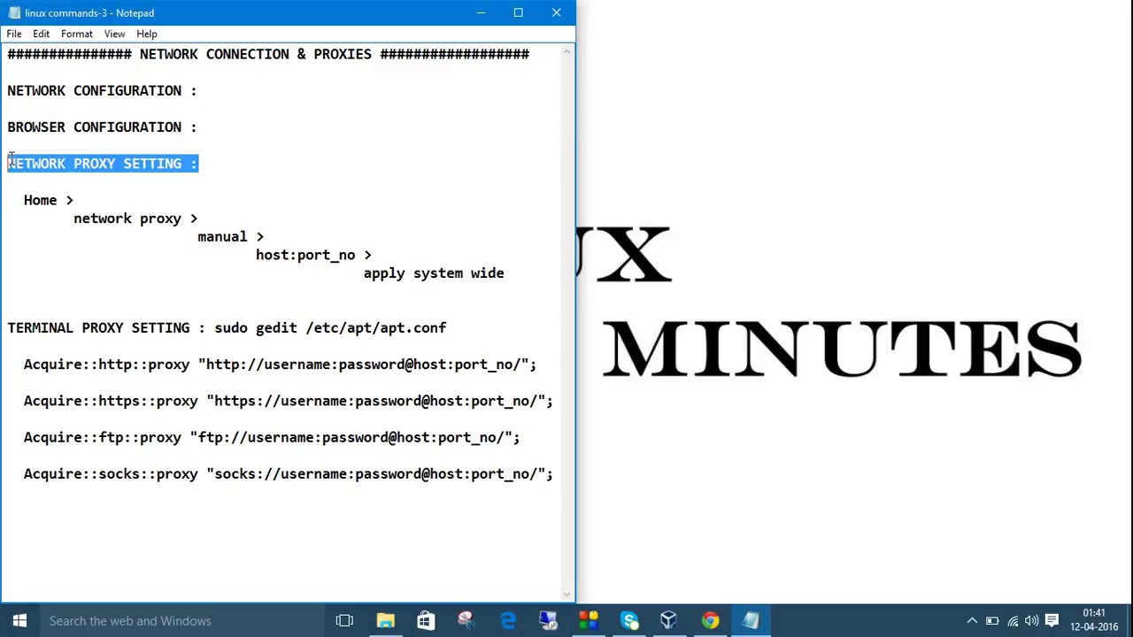
left_click(91, 182)
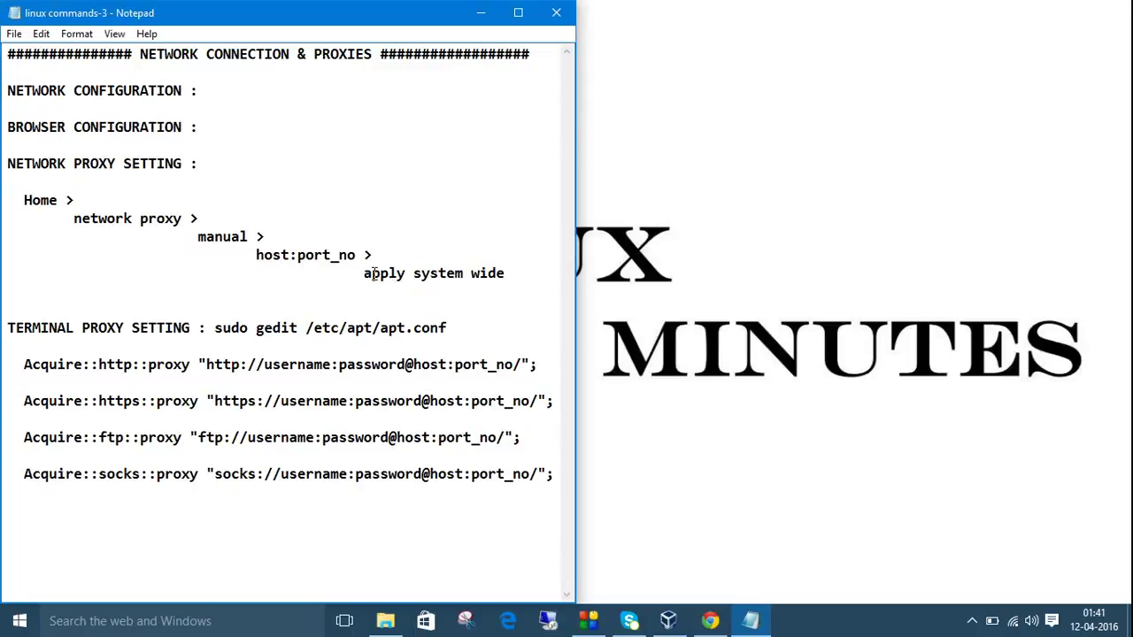
left_click_drag(449, 328, 4, 329)
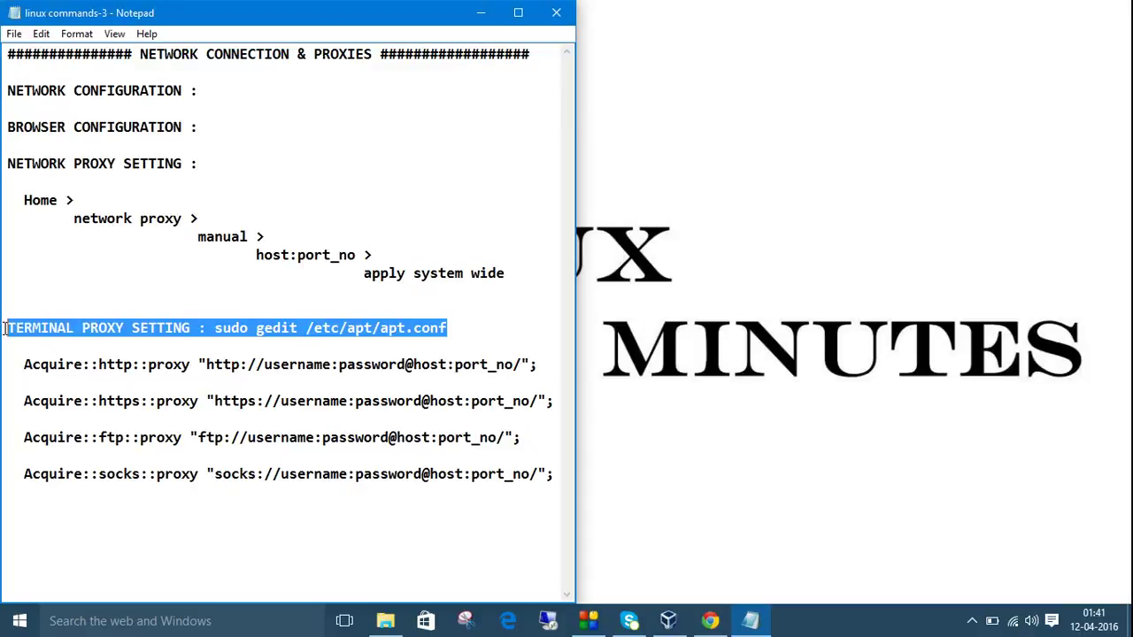
left_click(174, 343)
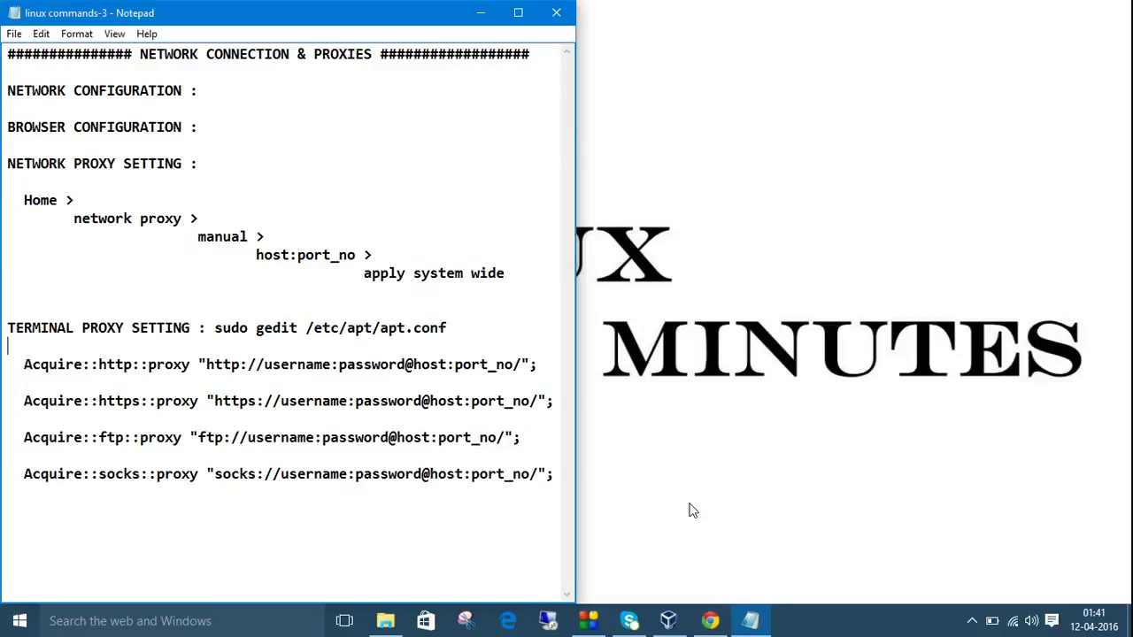
Restore the Ubuntu VM window and choose Edit Connections from the network indicator.
left_click(668, 621)
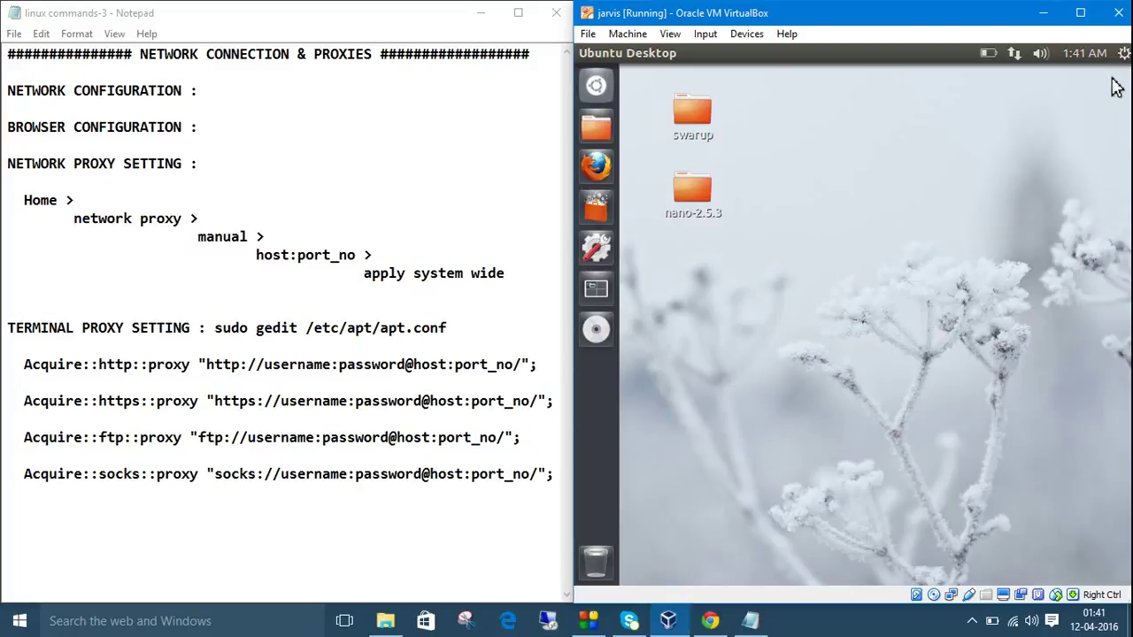
left_click(1015, 55)
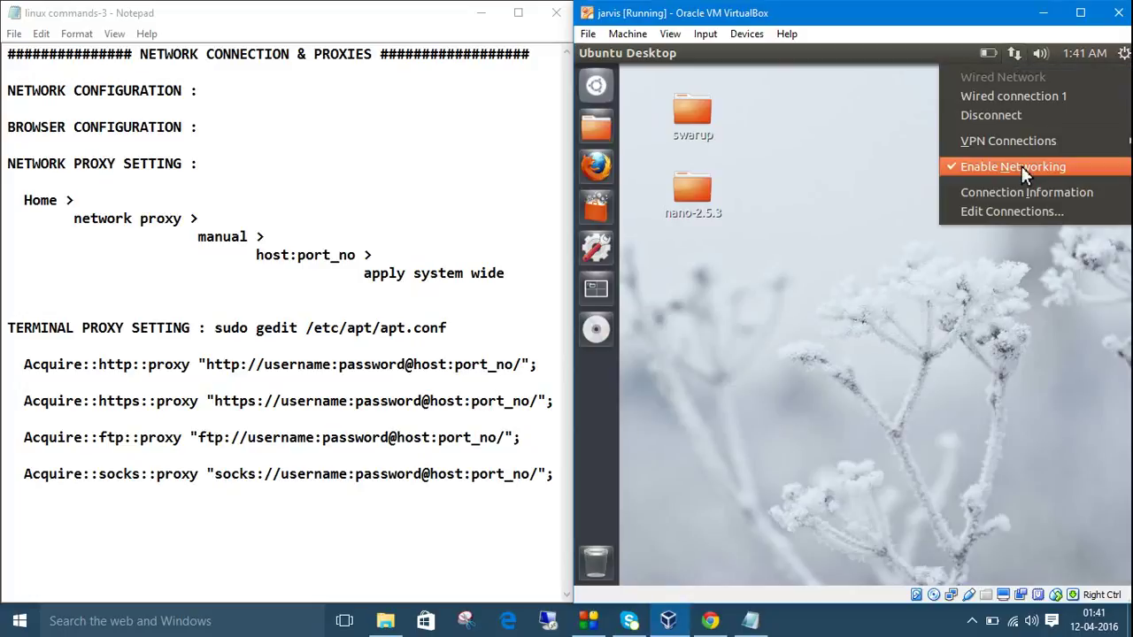
left_click(1018, 213)
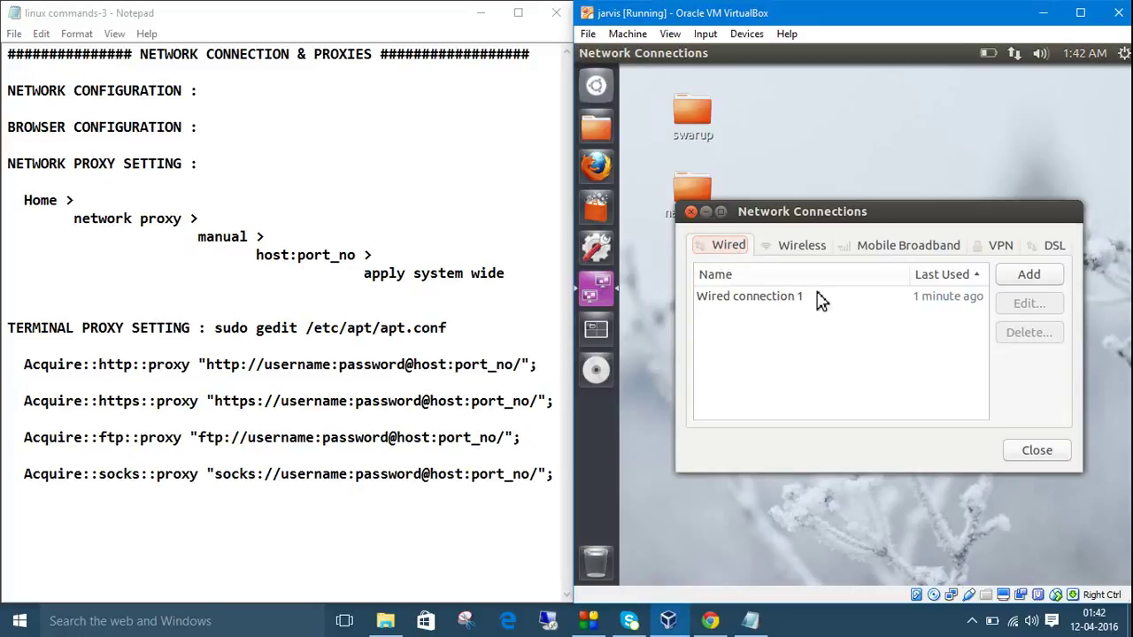
Add a new network connection named rj1 and show its IPv4 Settings.
left_click(1027, 282)
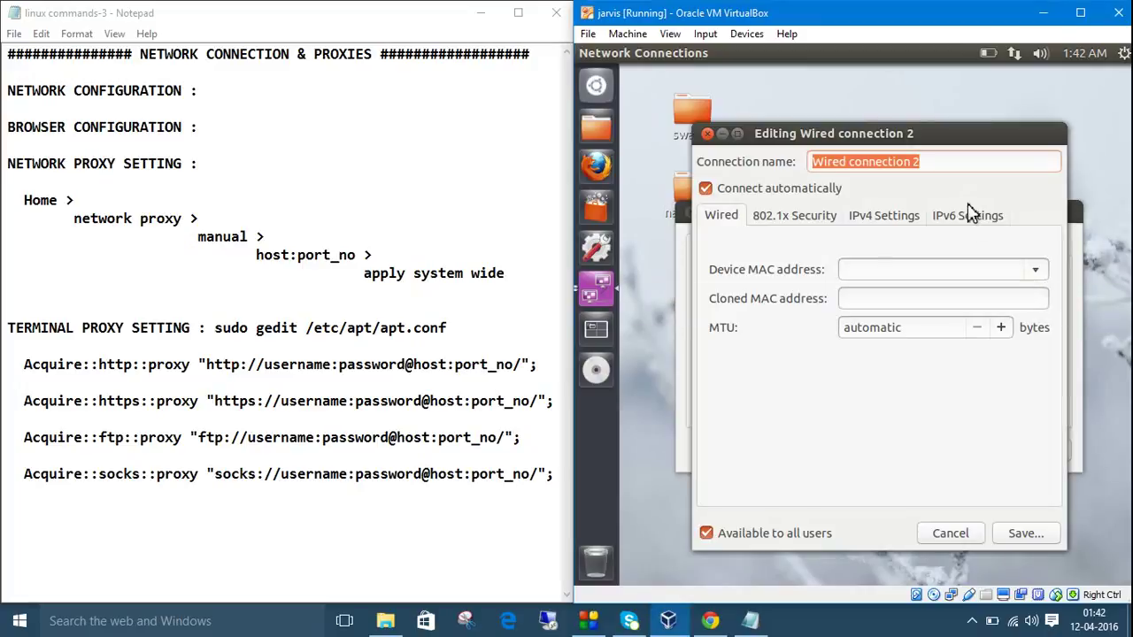
type("rj1")
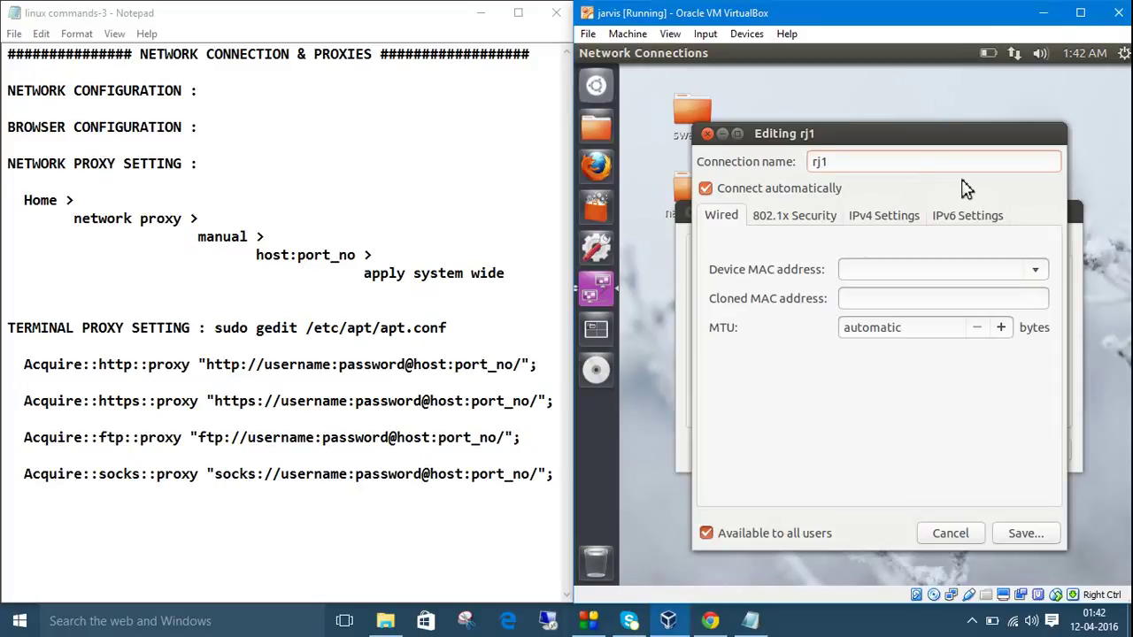
left_click(884, 220)
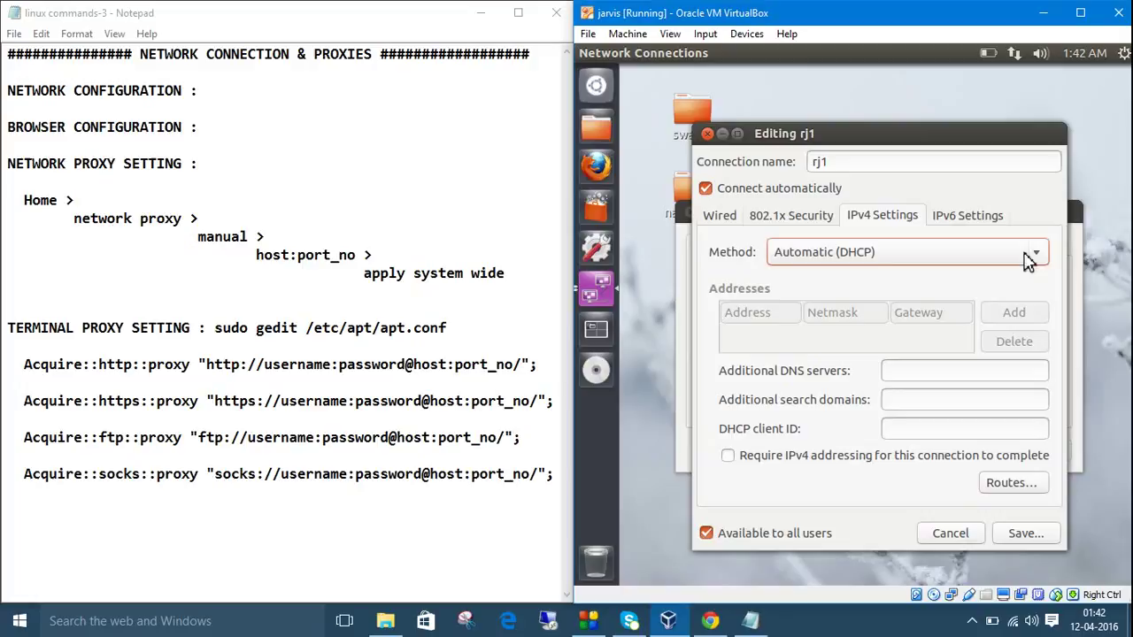
Try Manual IPv4 with an empty address row, then revert rj1 to Automatic (DHCP).
left_click(1024, 263)
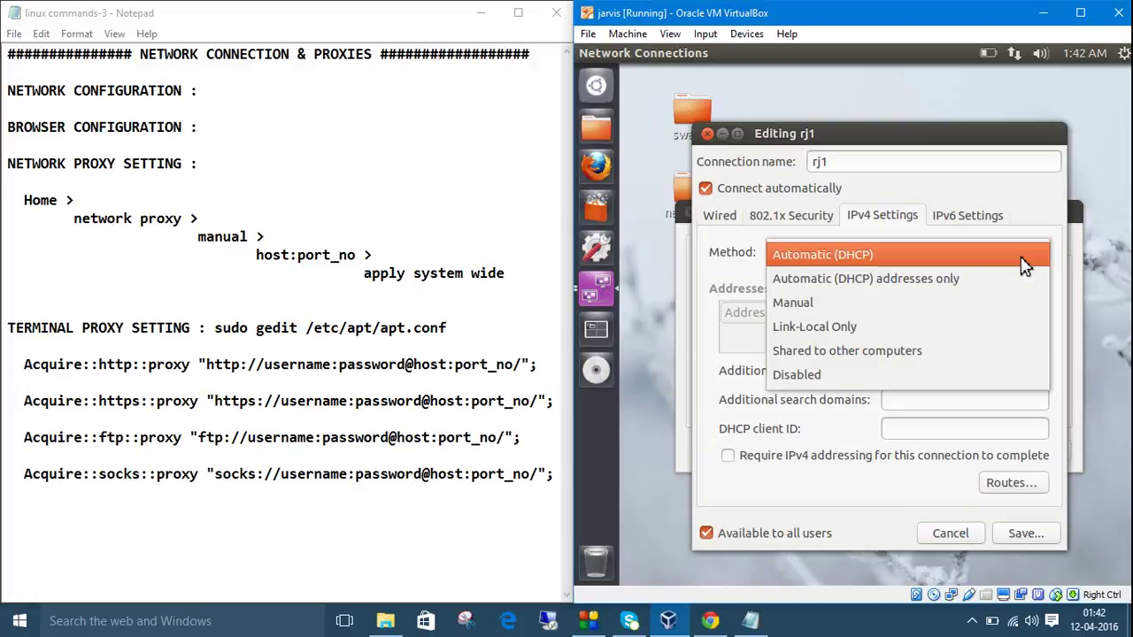
left_click(974, 319)
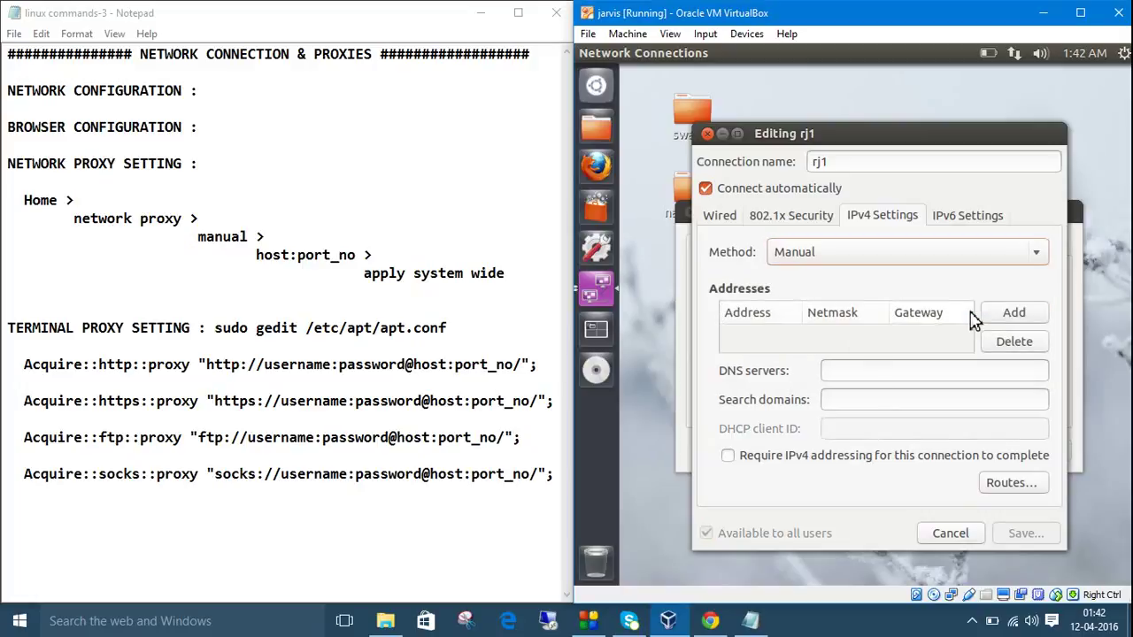
left_click(764, 342)
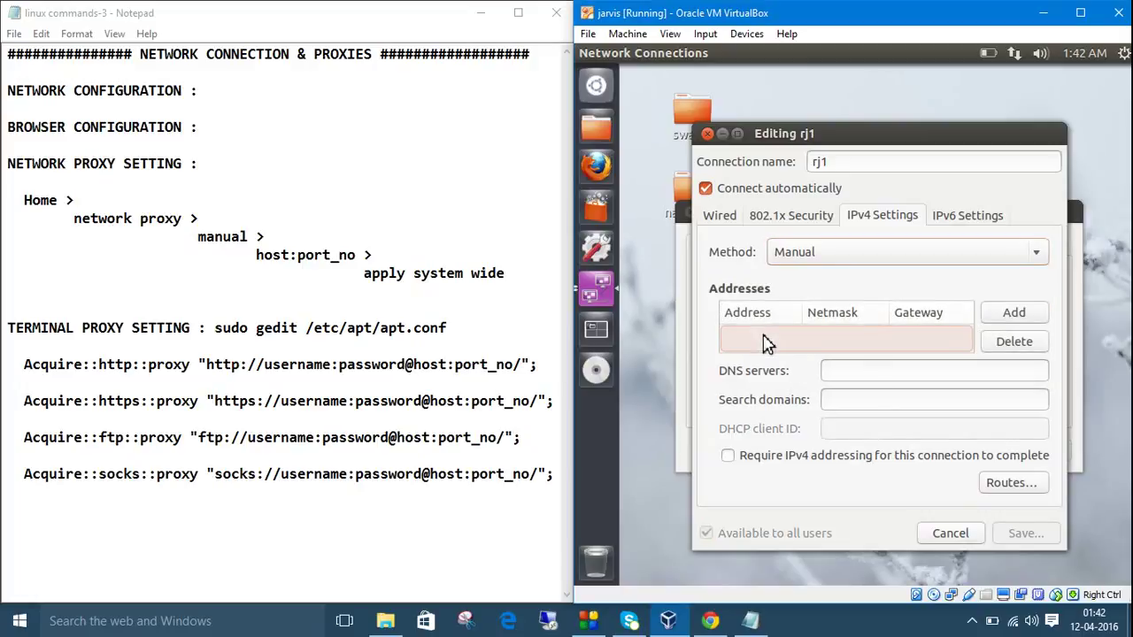
left_click(1011, 315)
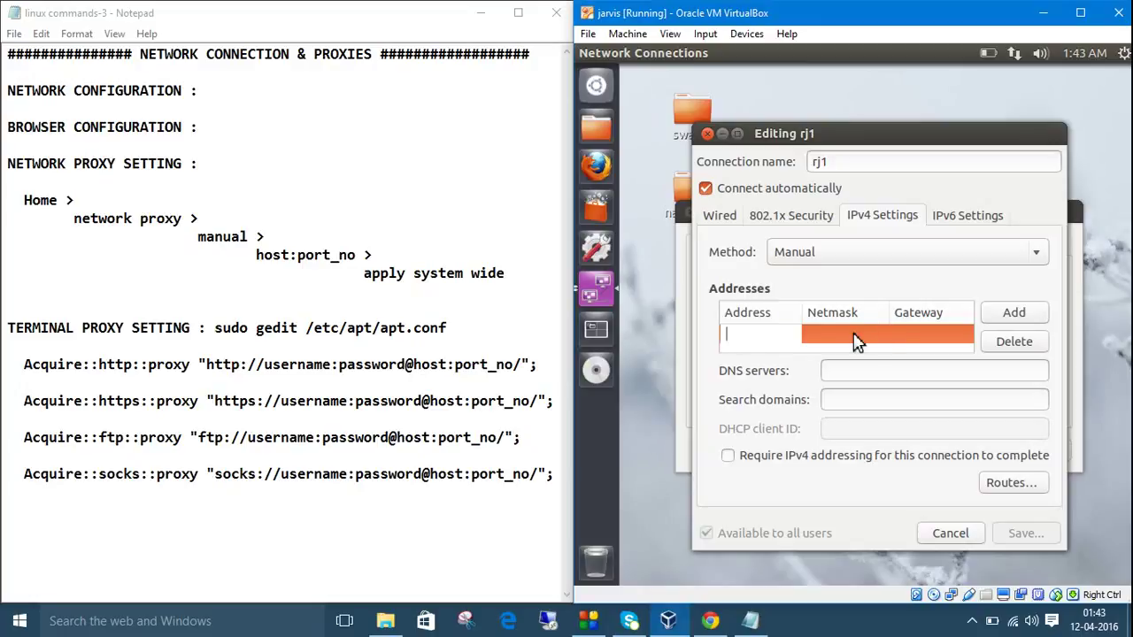
key("Tab")
key("Tab")
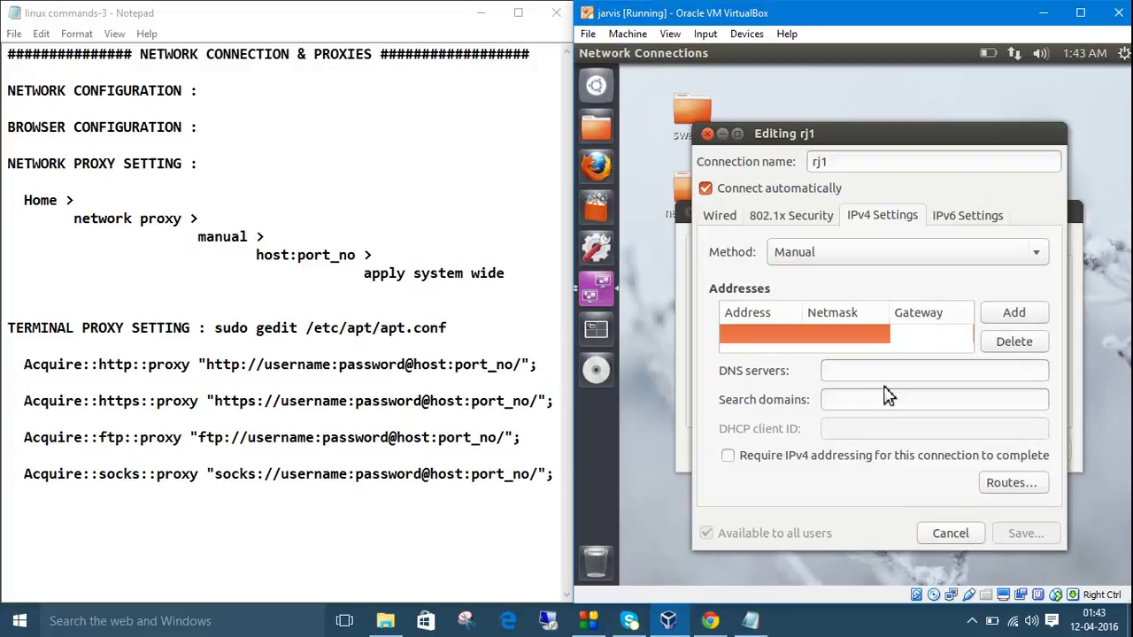
left_click(889, 378)
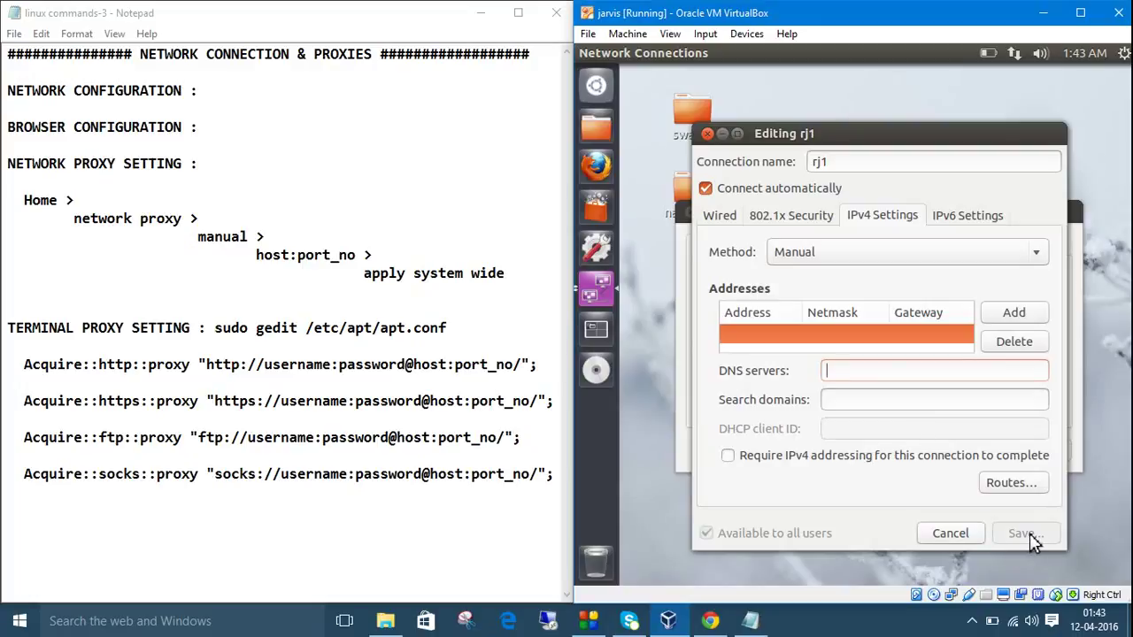
left_click(818, 256)
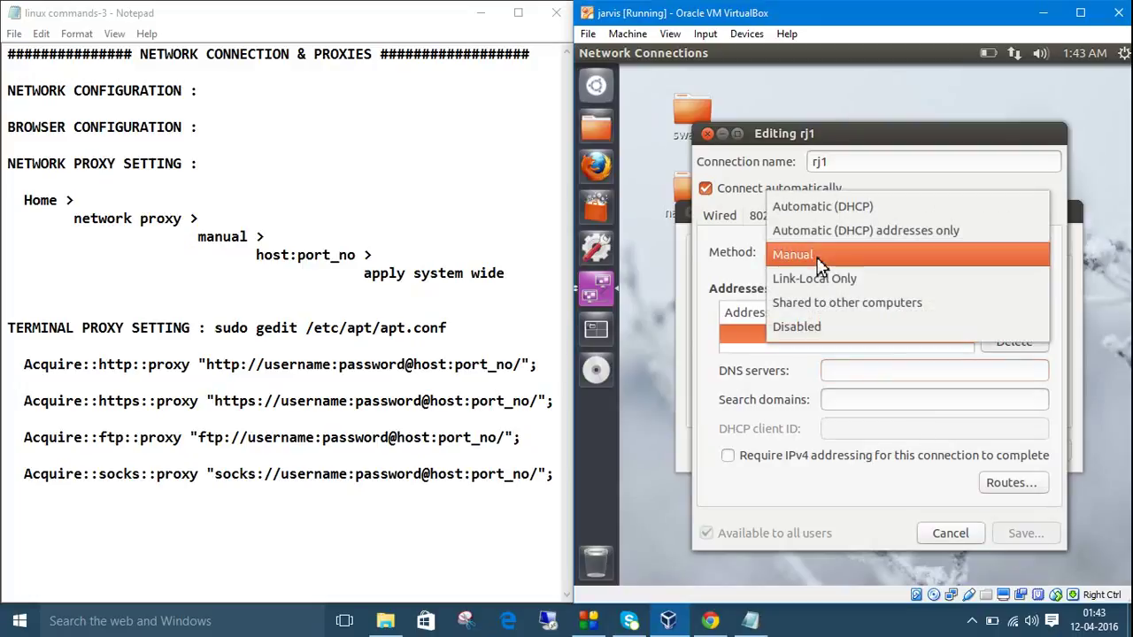
left_click(852, 212)
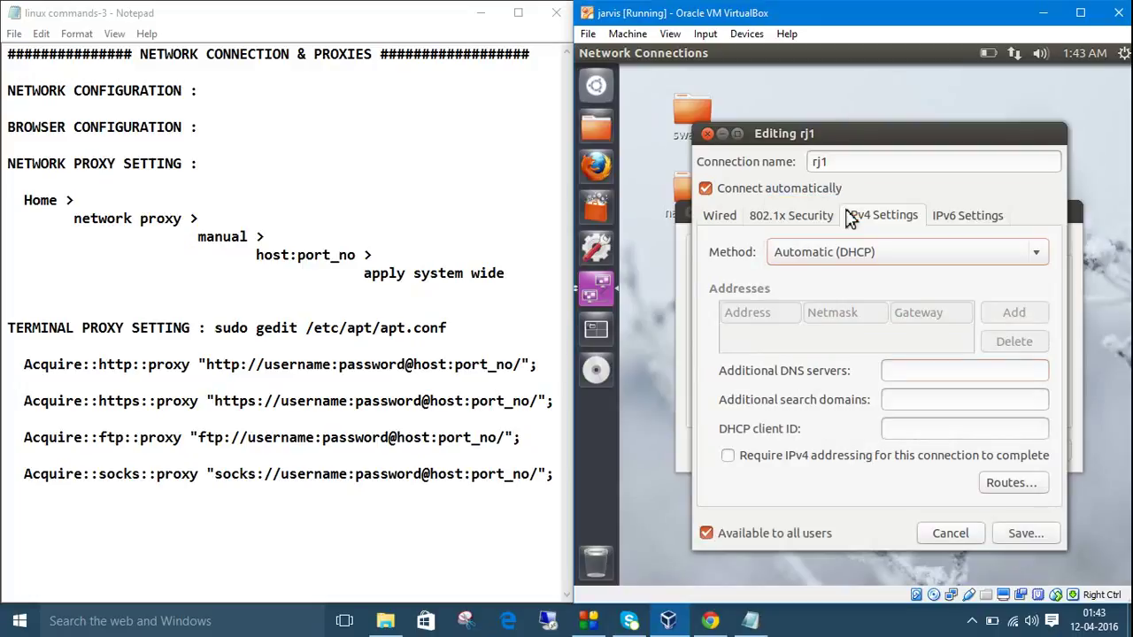
Save rj1, close Network Connections, and reconnect the guest on Wired connection 1.
left_click(1017, 534)
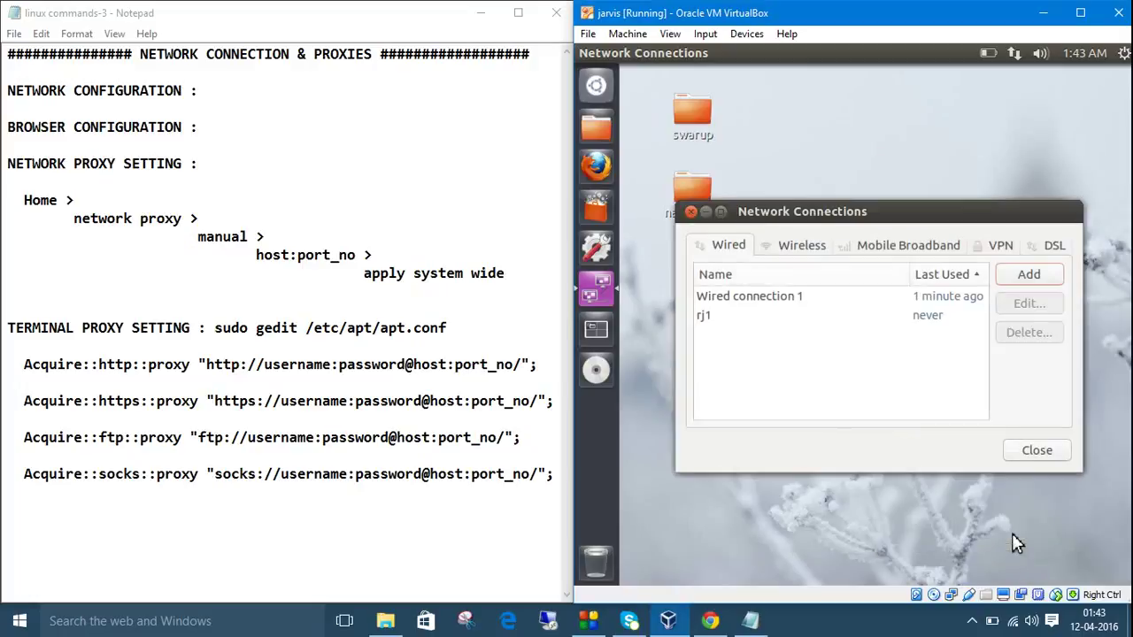
left_click(868, 315)
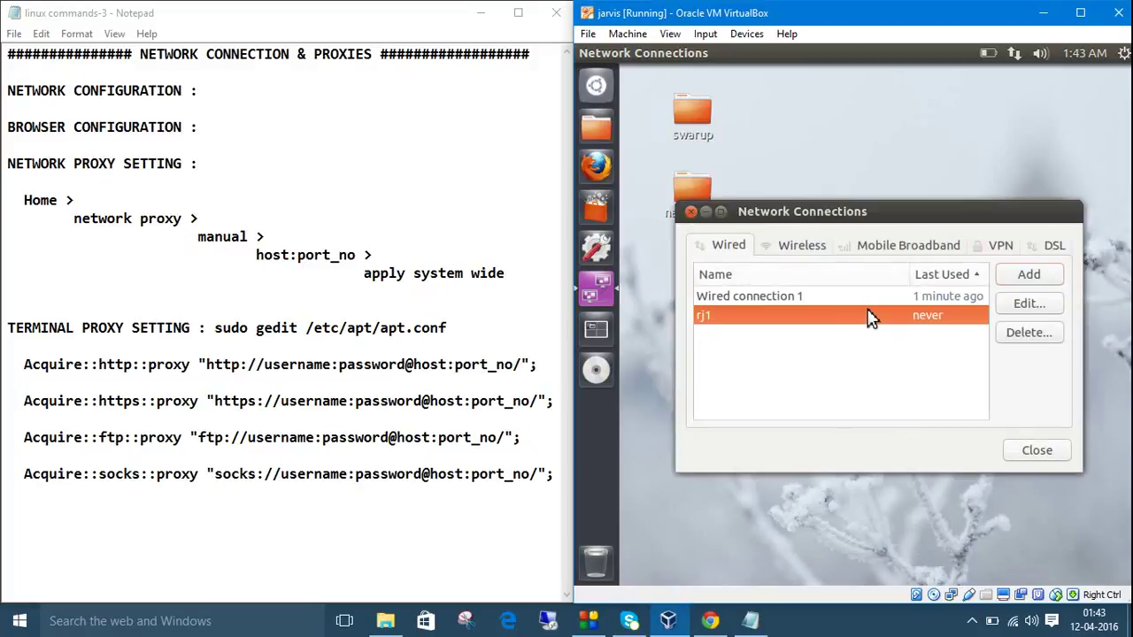
left_click(1037, 453)
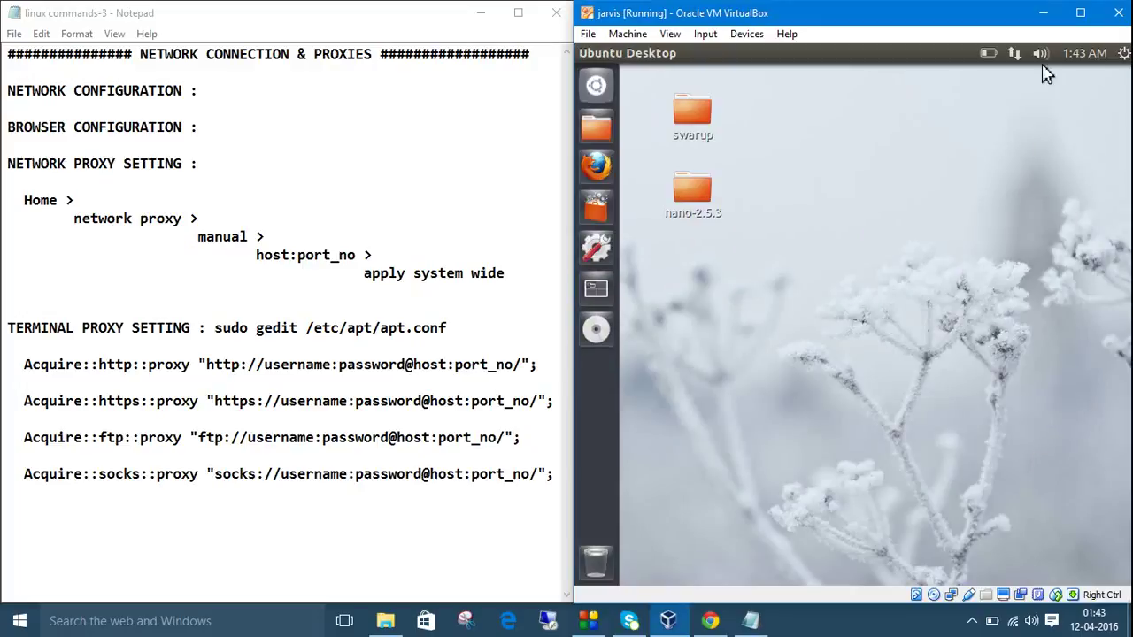
left_click(1015, 55)
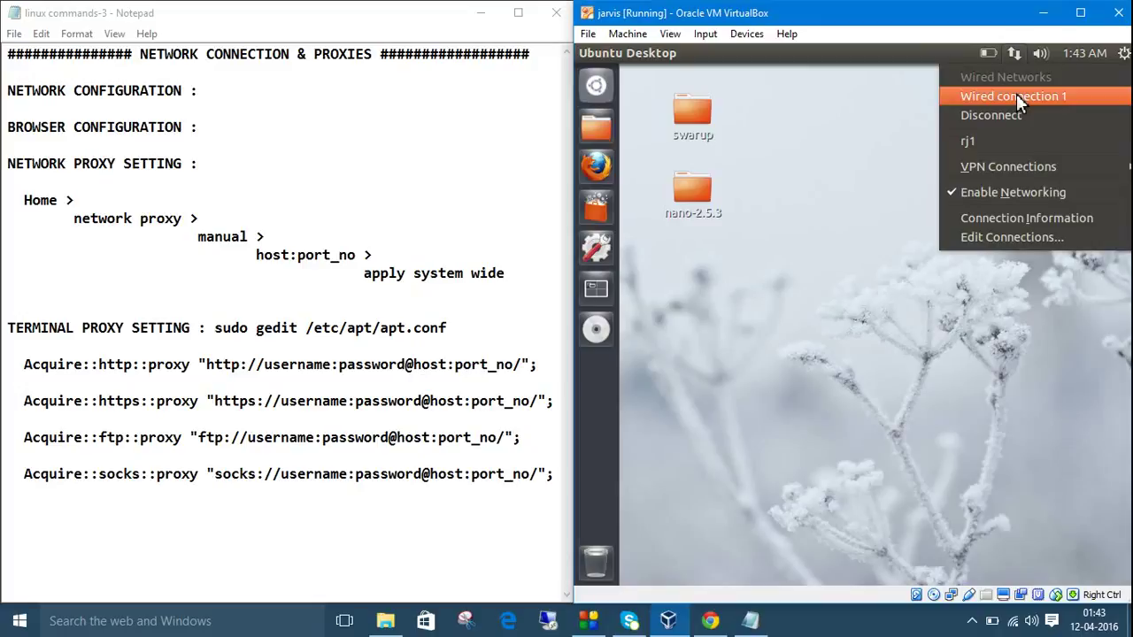
left_click(1016, 95)
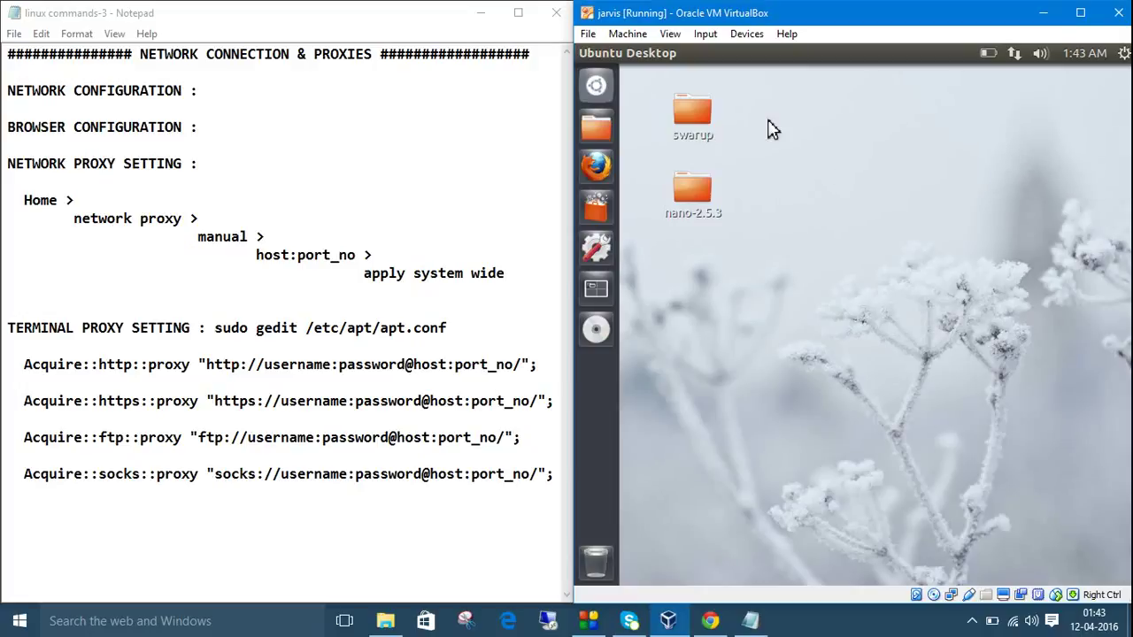
Launch Firefox and cancel the proxy login prompt twice, leaving the Cache Access Denied page.
left_click(604, 164)
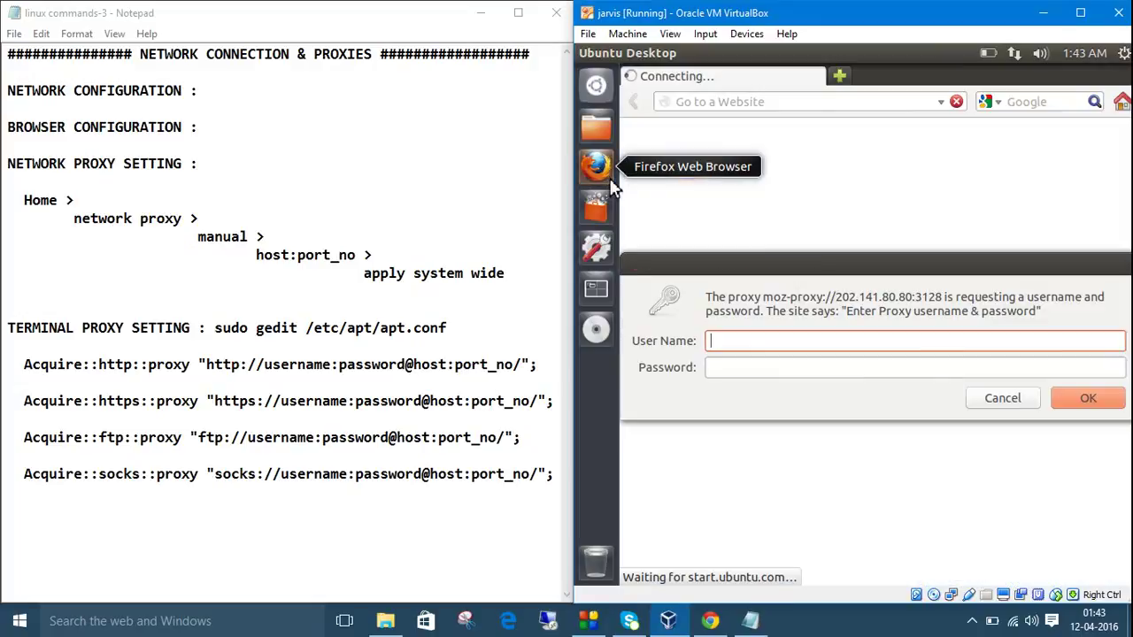
left_click(997, 403)
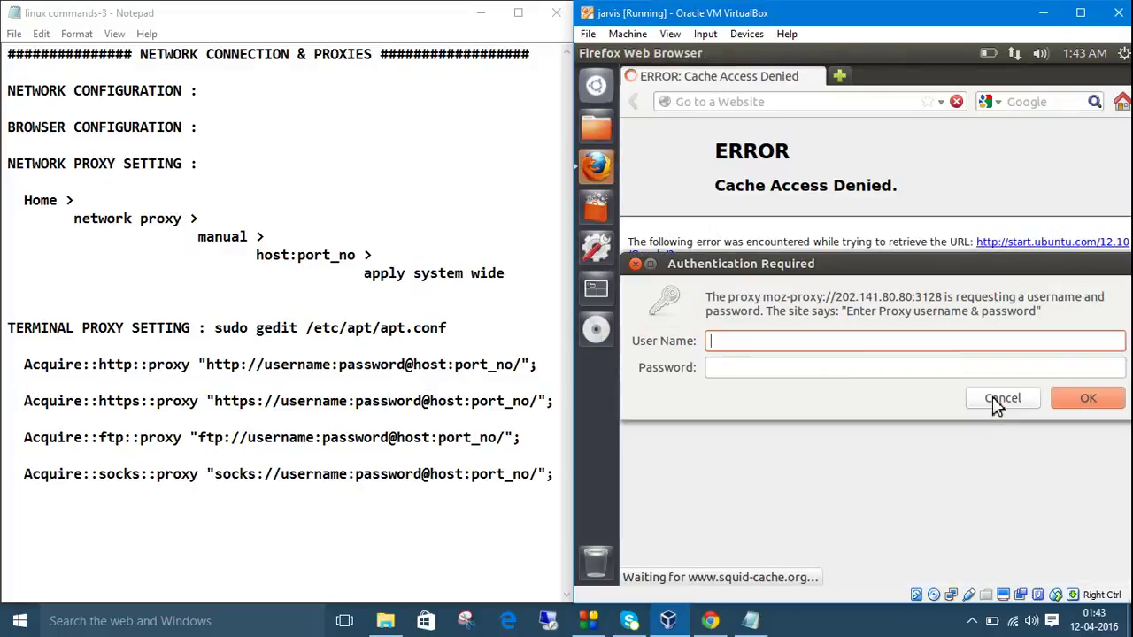
left_click(997, 403)
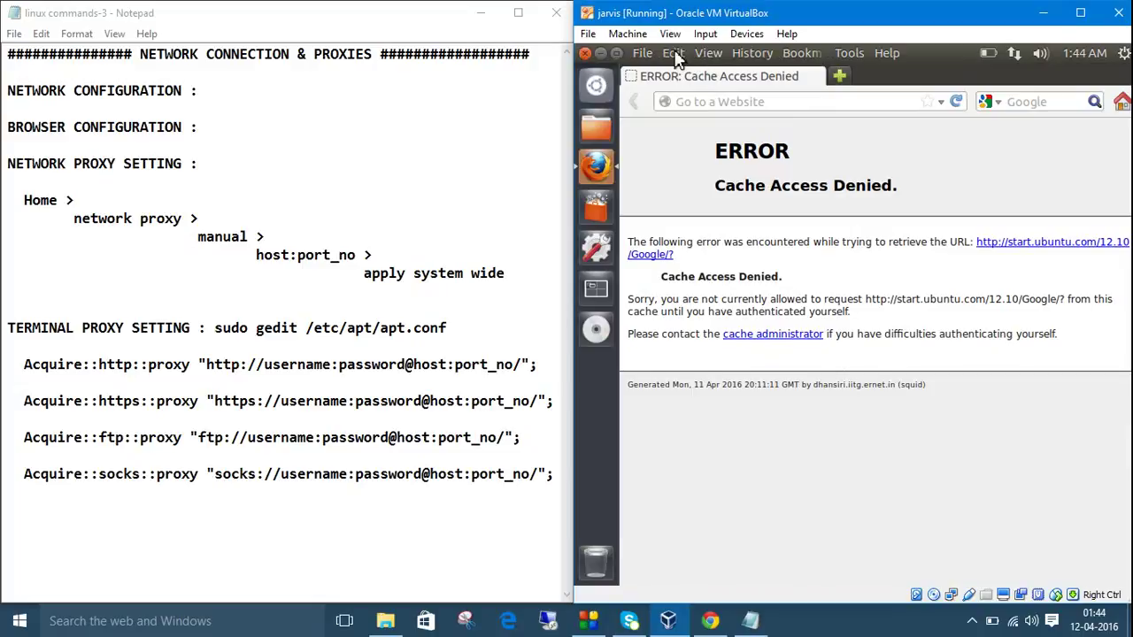
left_click(673, 54)
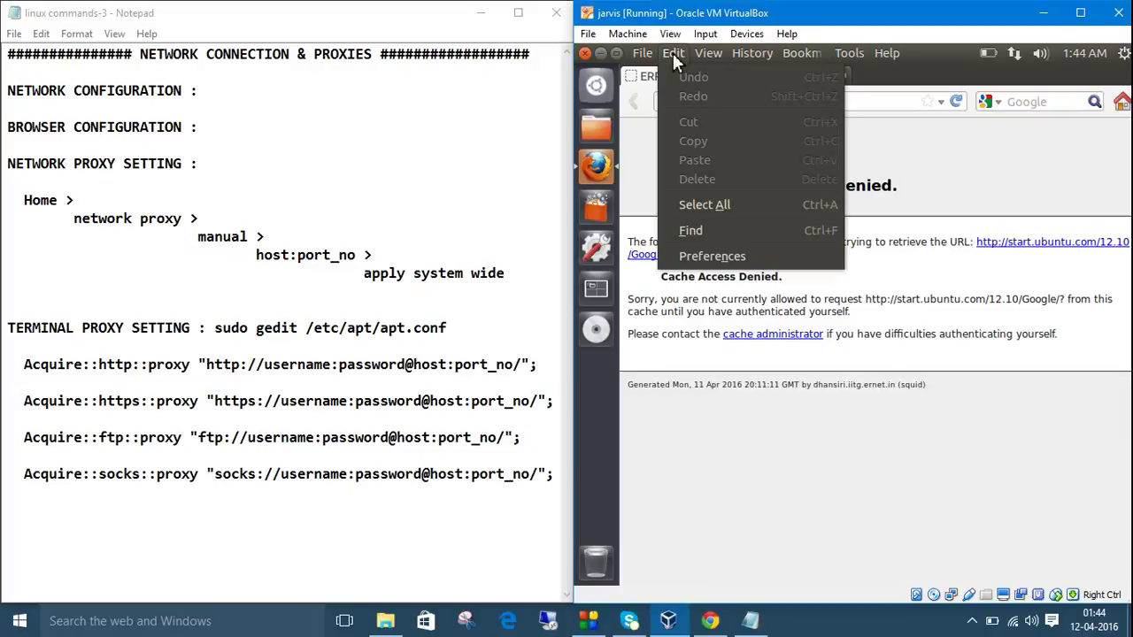
Open Firefox Preferences, Advanced > Network, and its proxy Connection Settings dialog.
left_click(715, 258)
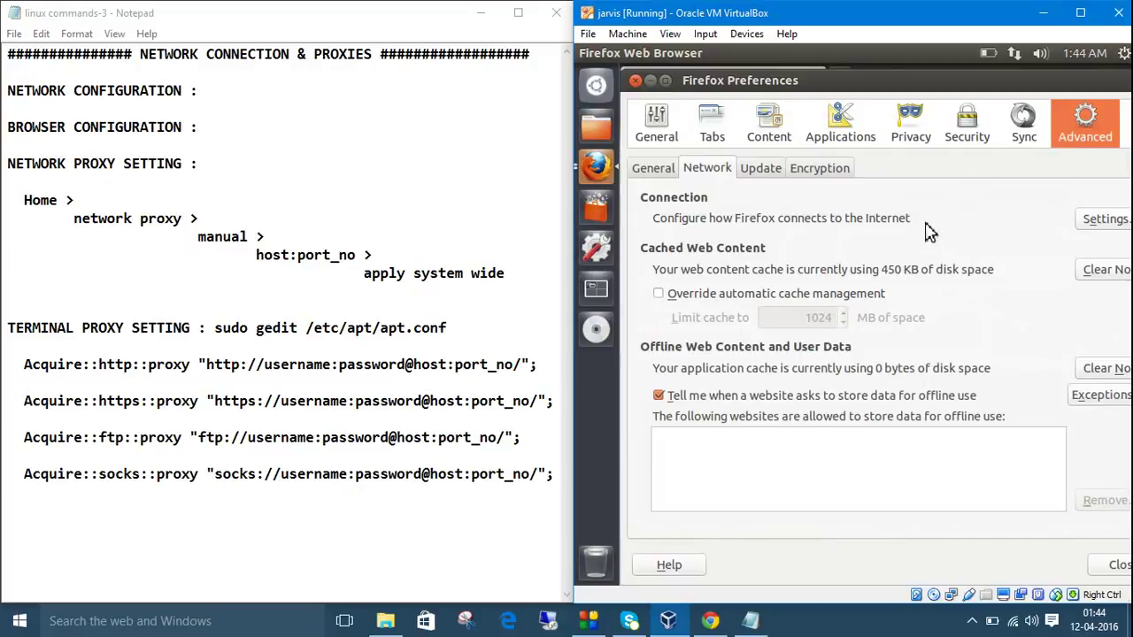
left_click(703, 170)
left_click(1096, 229)
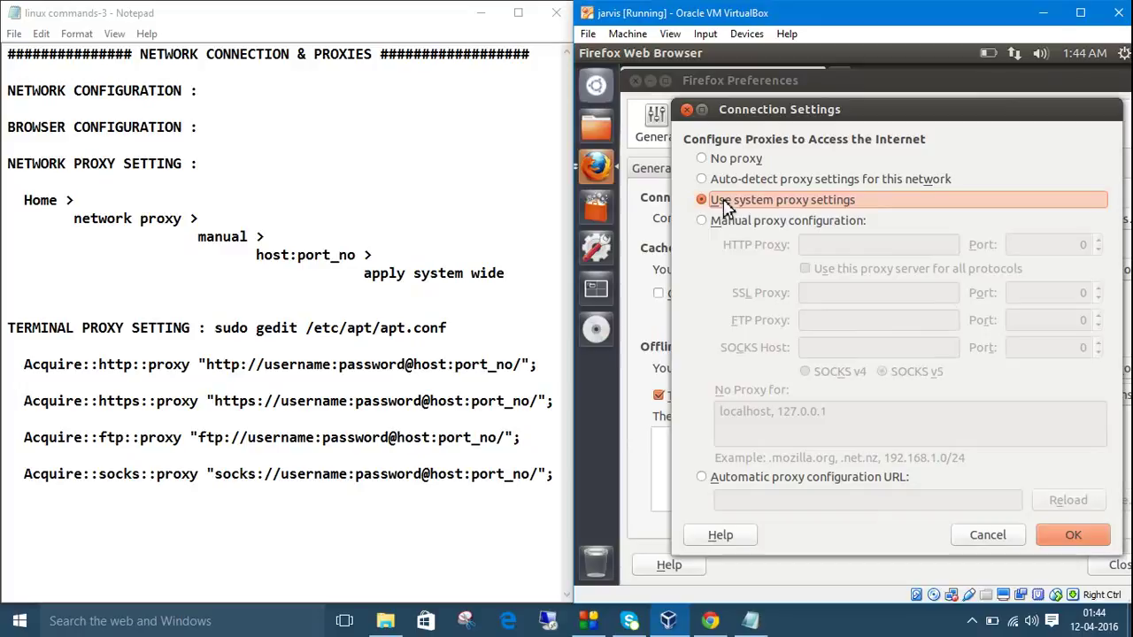
Enter manual HTTP proxy 202.141.80.80 with port 3128.
left_click(705, 222)
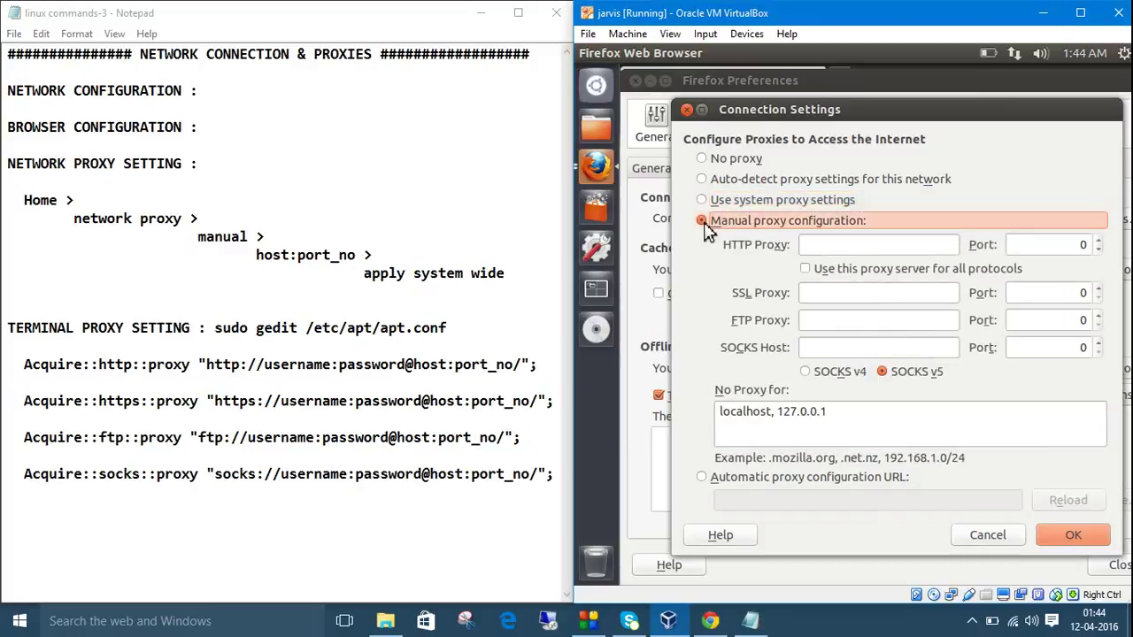
left_click(836, 247)
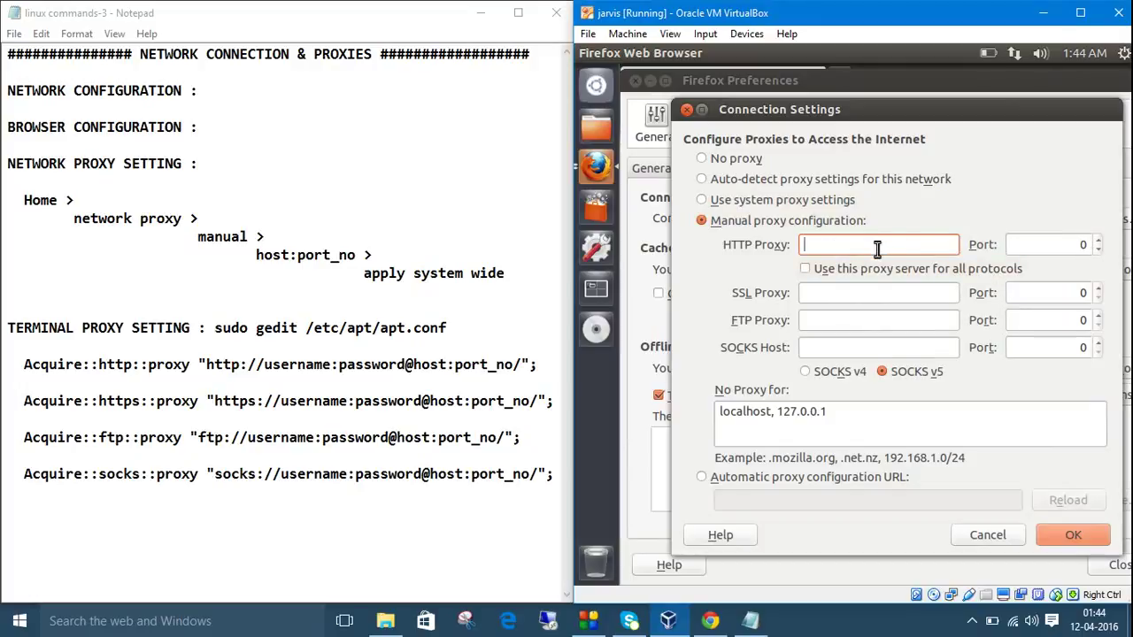
type("202.141.80.80")
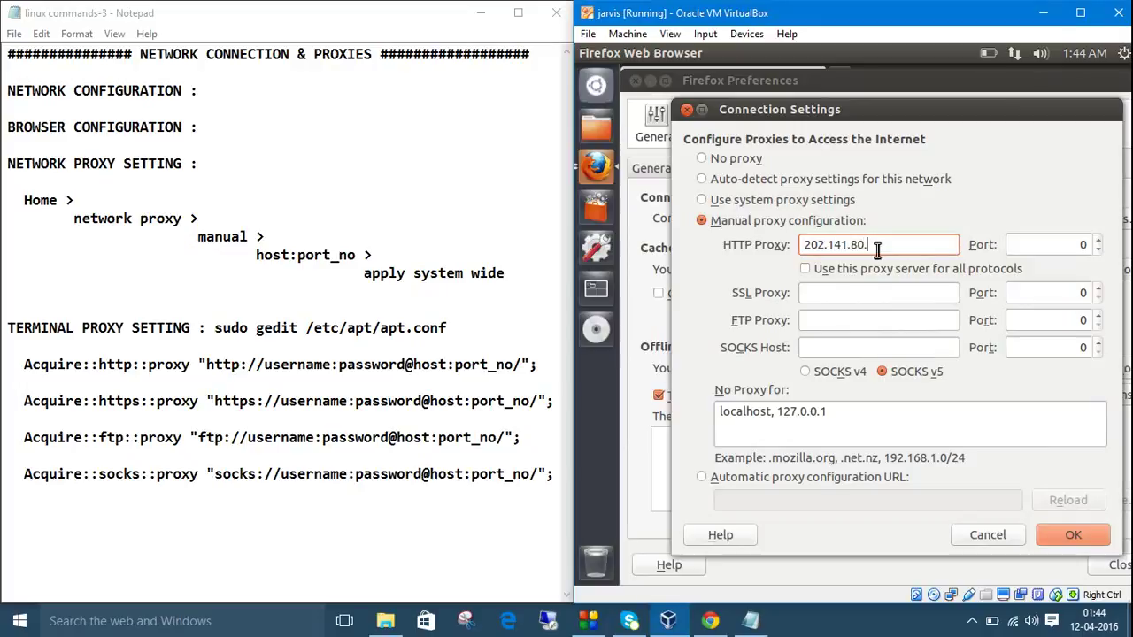
left_click(1089, 248)
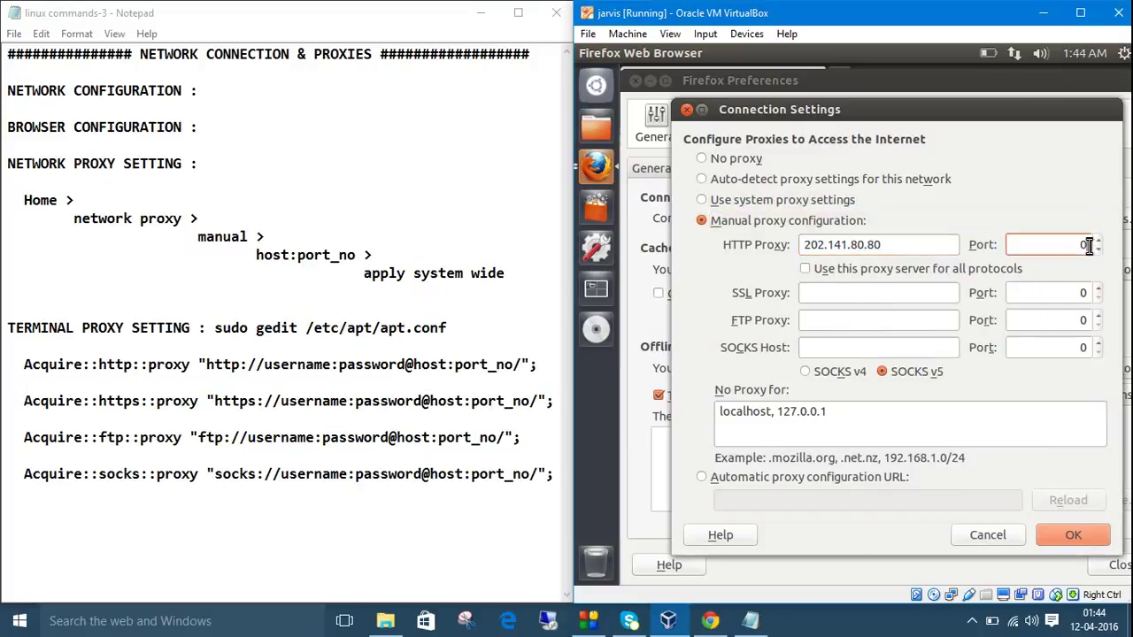
type("3128")
Highlight the 202.141.80.80 and 3128 values, then save with Use system proxy settings.
left_click_drag(891, 245, 797, 245)
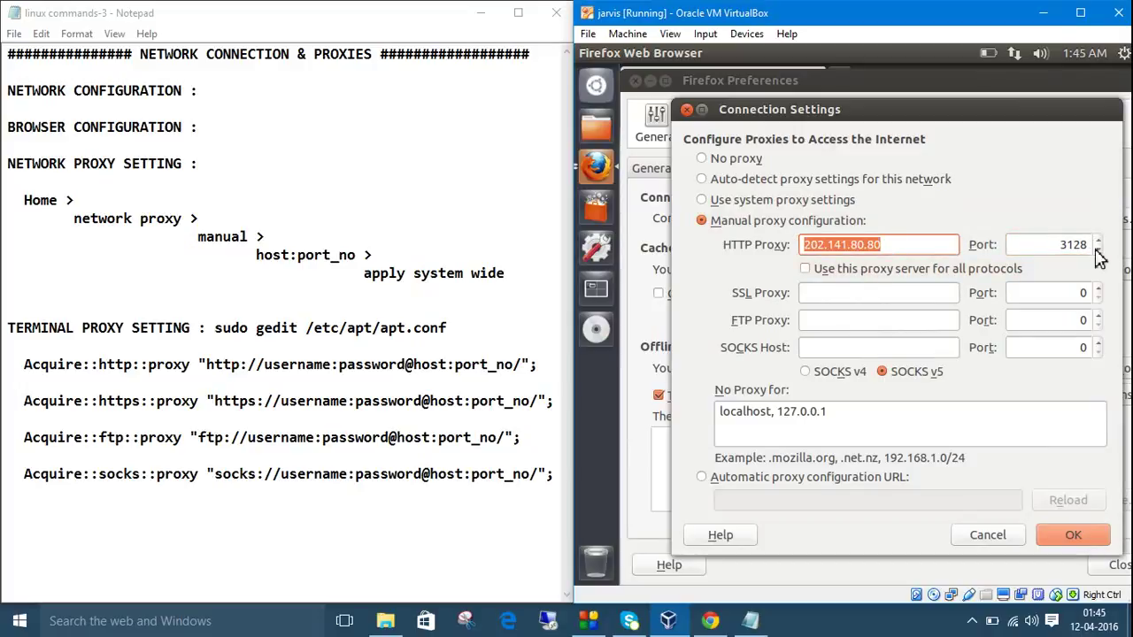
left_click(906, 252)
left_click_drag(906, 252, 801, 248)
left_click_drag(1074, 248, 1094, 245)
double_click(1094, 245)
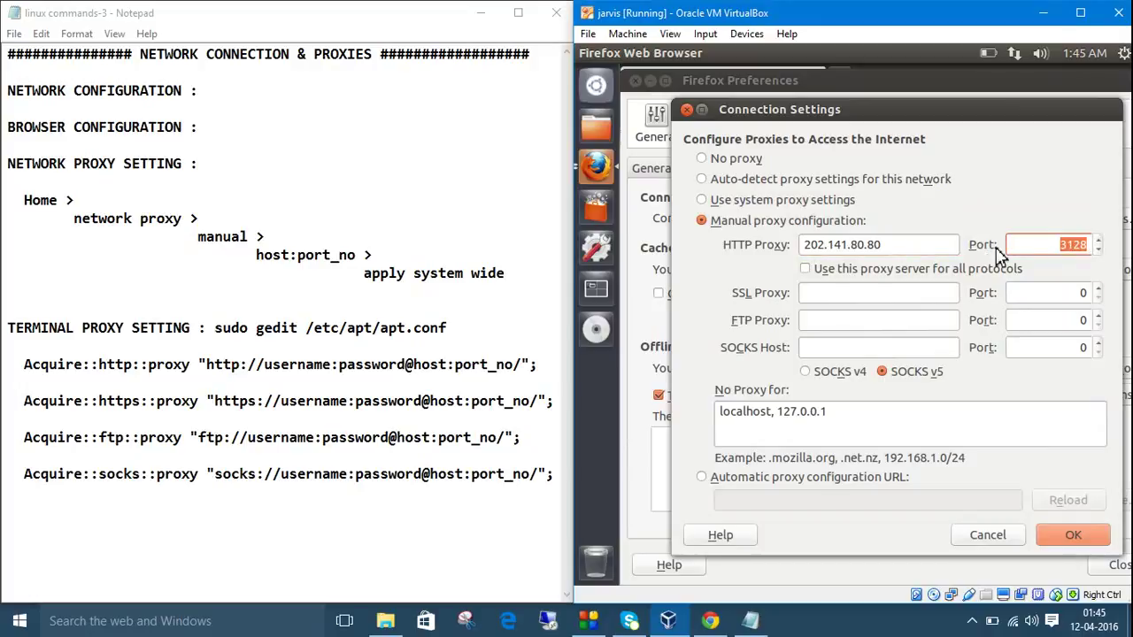
left_click(704, 201)
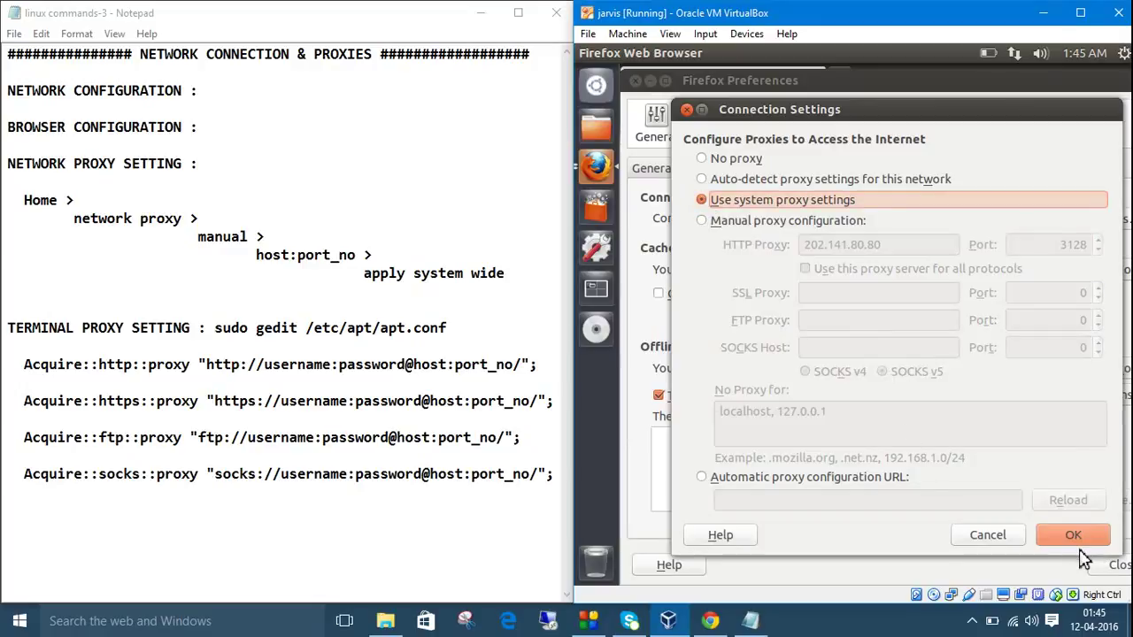
left_click(1069, 538)
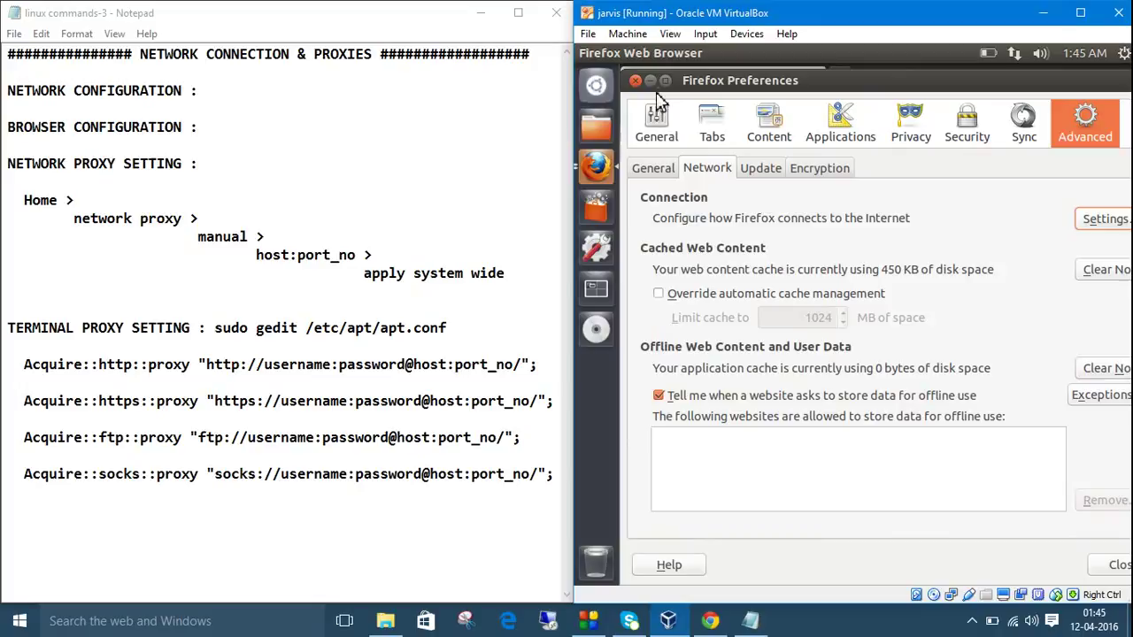
Close Preferences and Firefox, then relaunch Firefox to test the proxy.
left_click(634, 80)
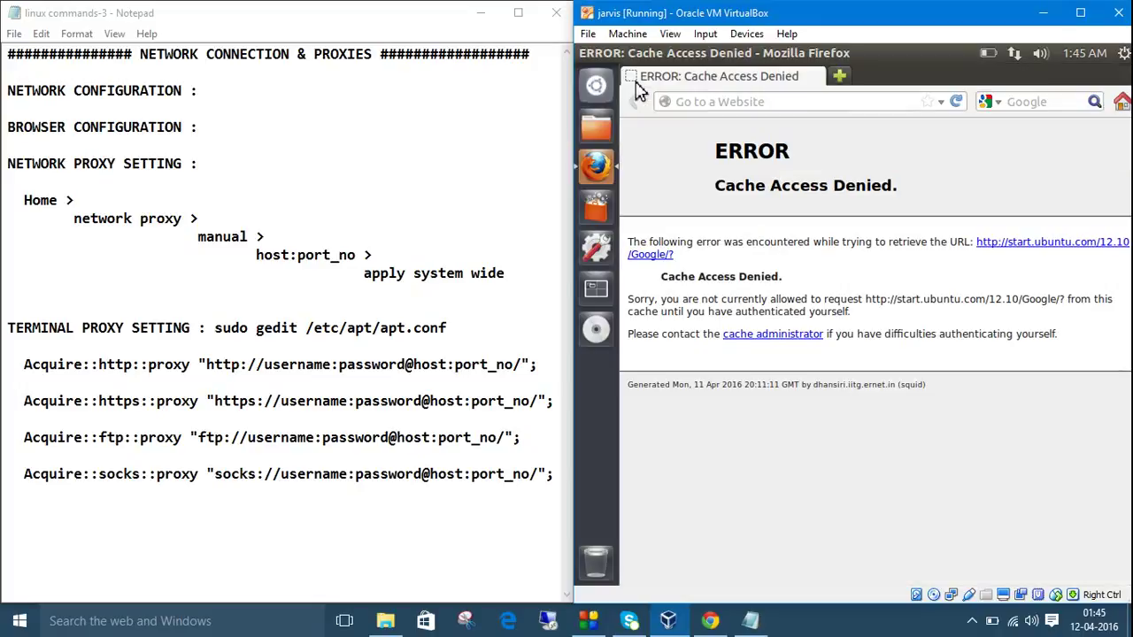
left_click(586, 54)
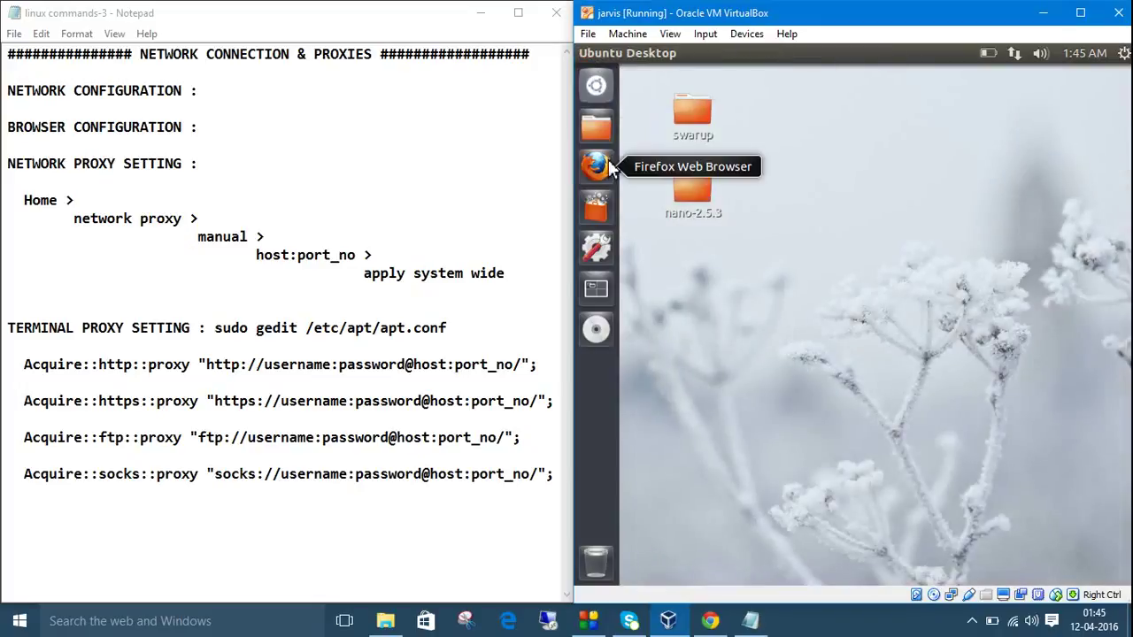
left_click(597, 165)
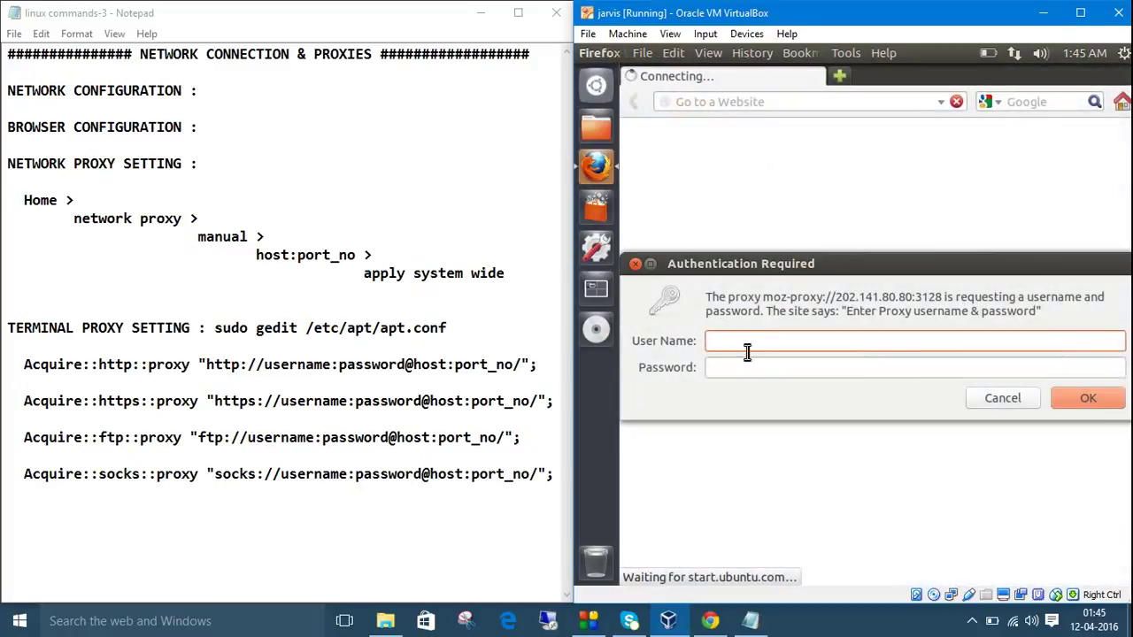
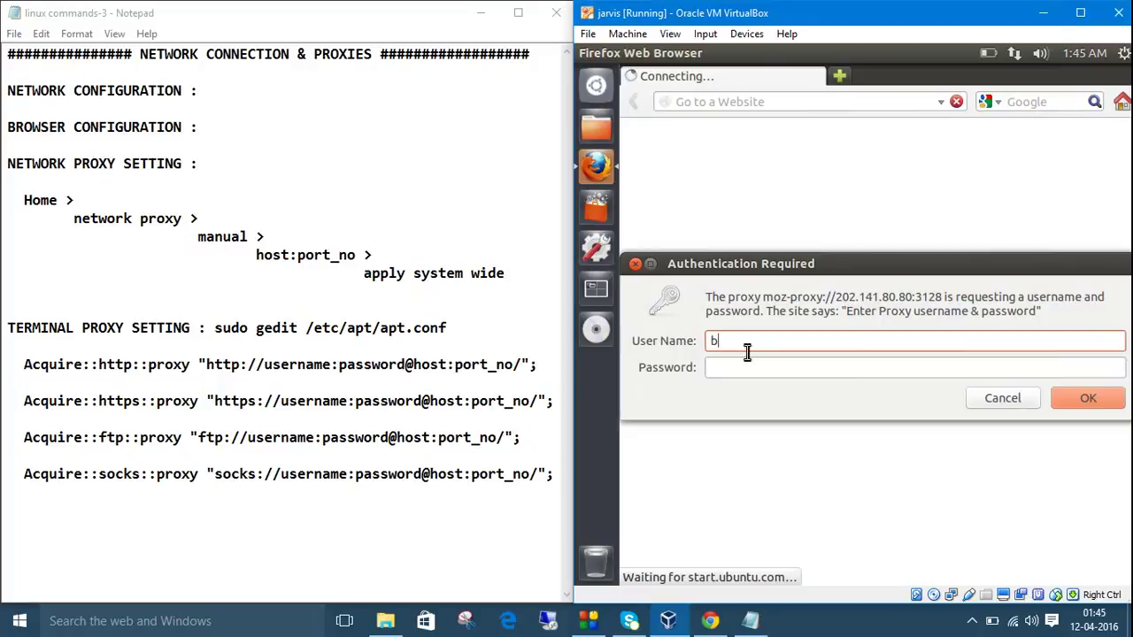
Sign in to the proxy with the account username and password, then load Google search.
key("Tab")
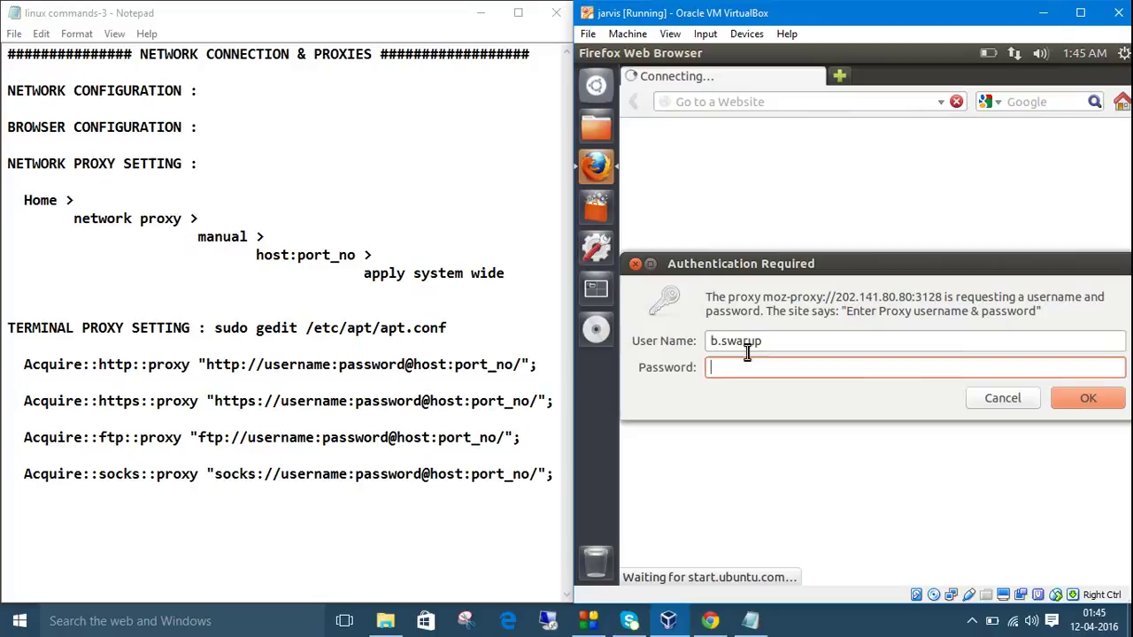
type("•••••••••••••")
left_click(1074, 405)
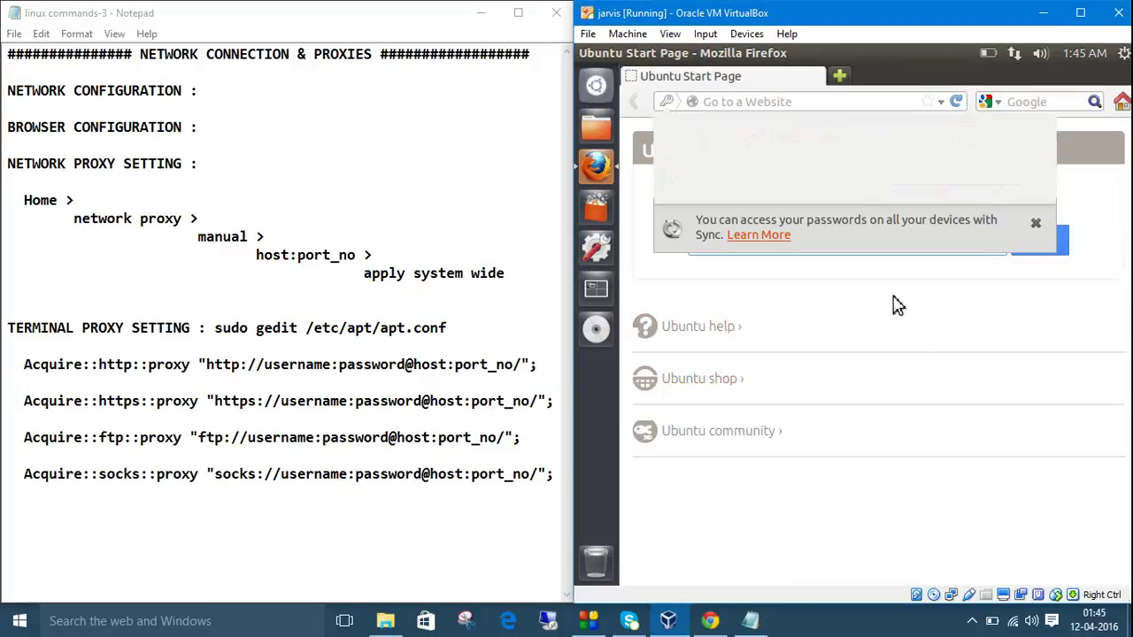
left_click(1094, 105)
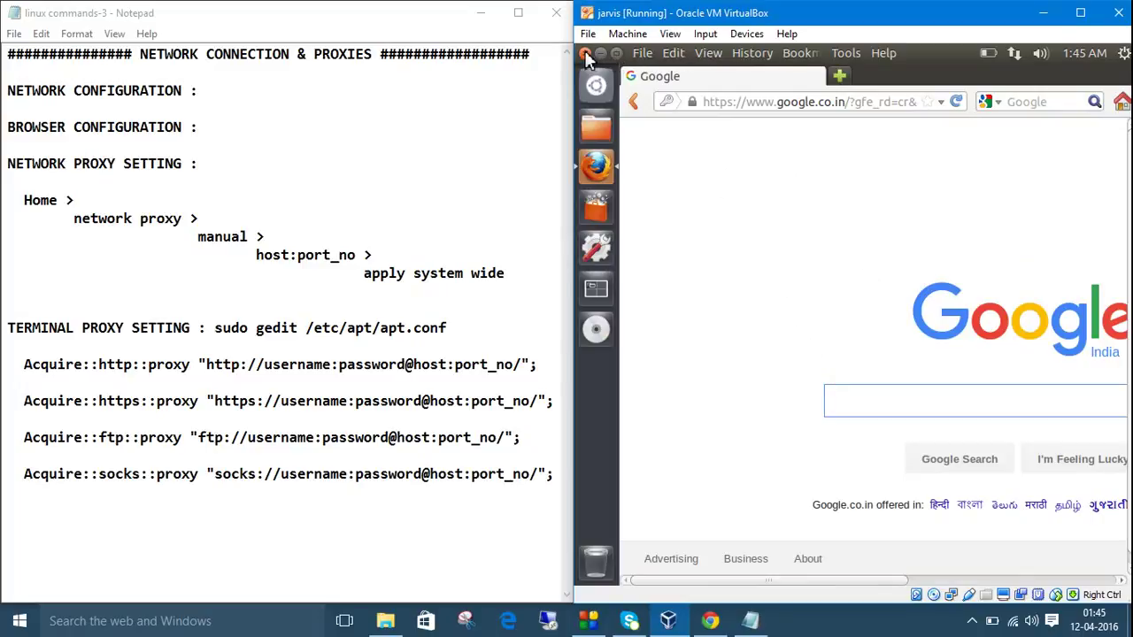
Close Firefox and search the Dash for 'proxy' to launch Network settings.
left_click(585, 54)
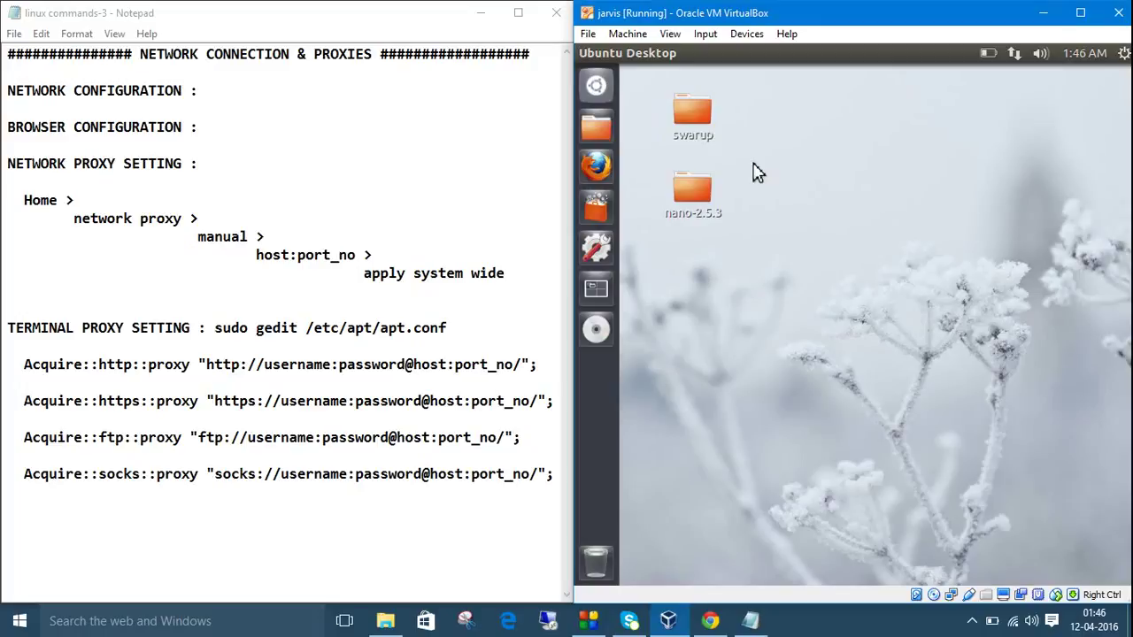
left_click(598, 87)
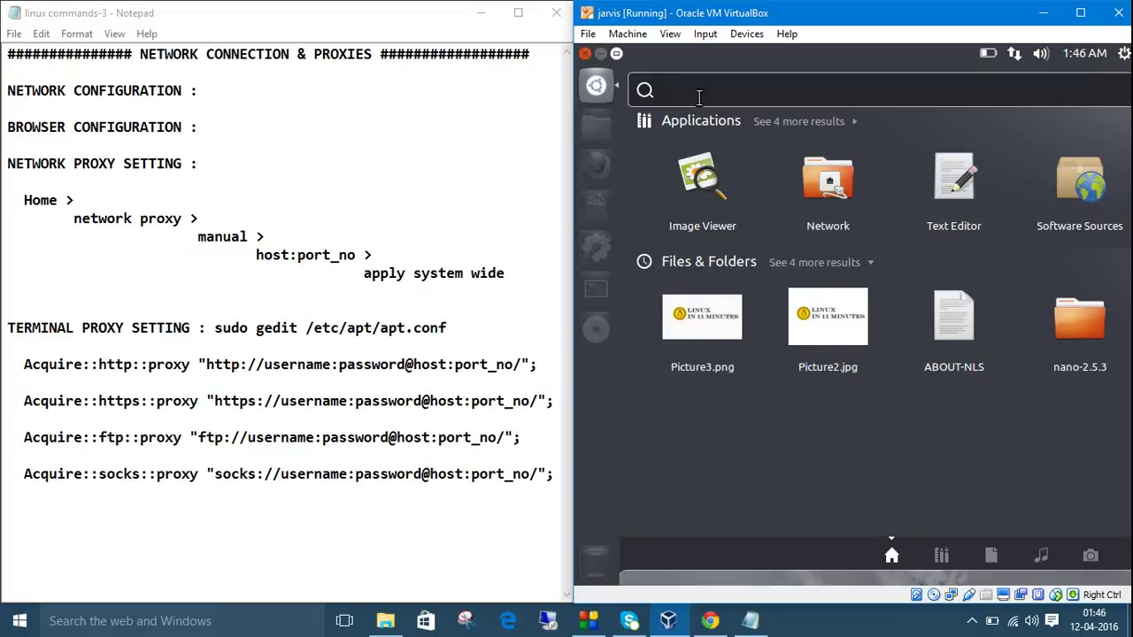
type("pro")
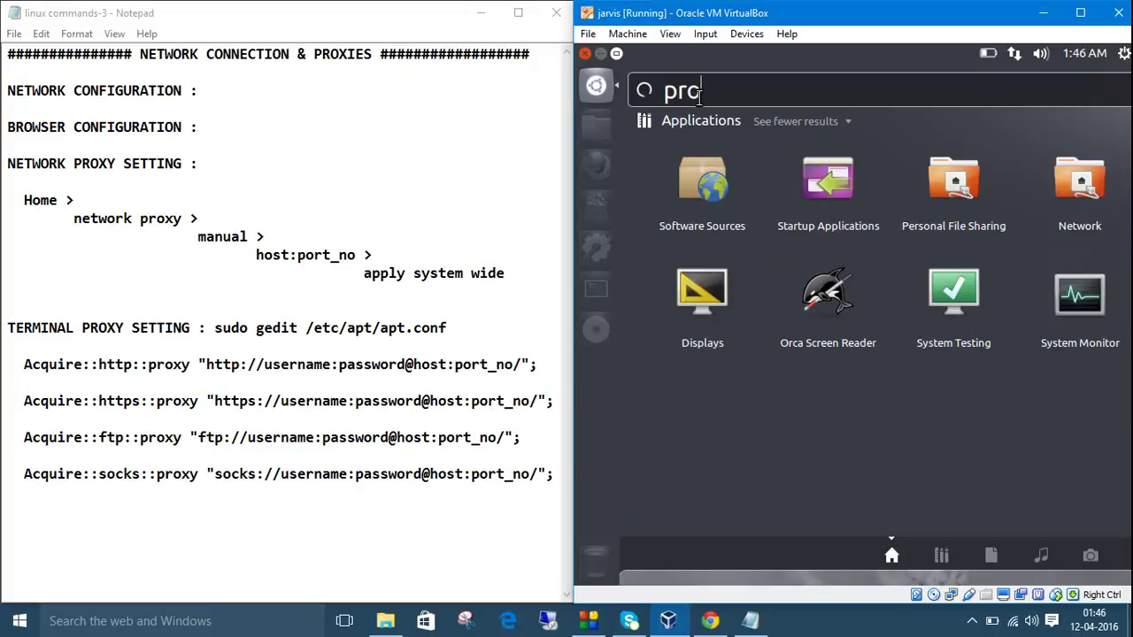
type("xy")
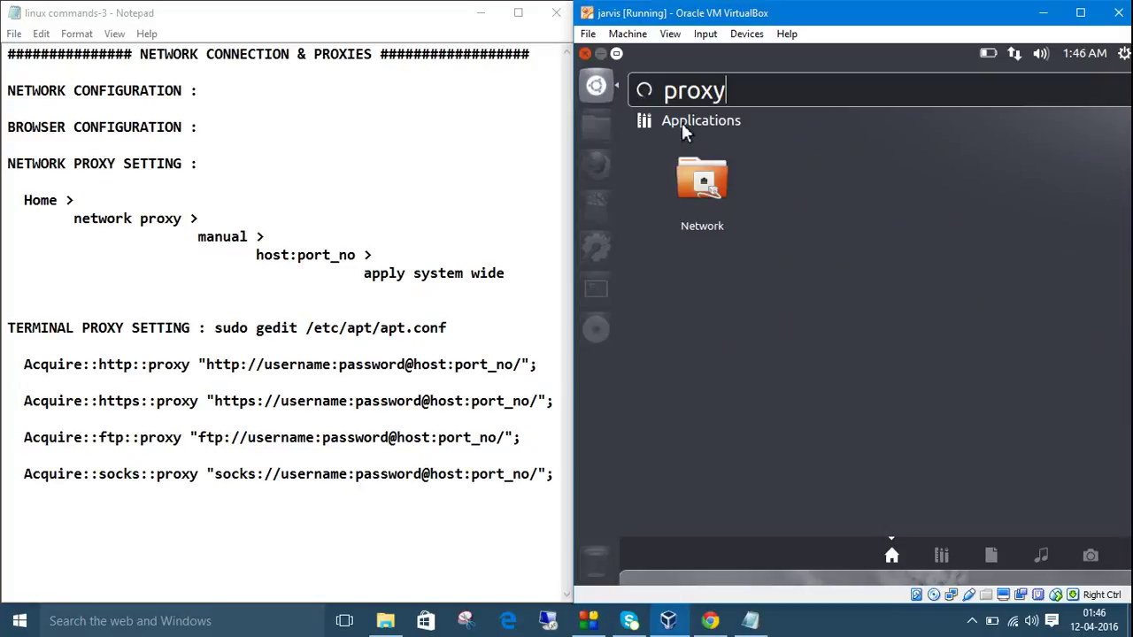
left_click(697, 184)
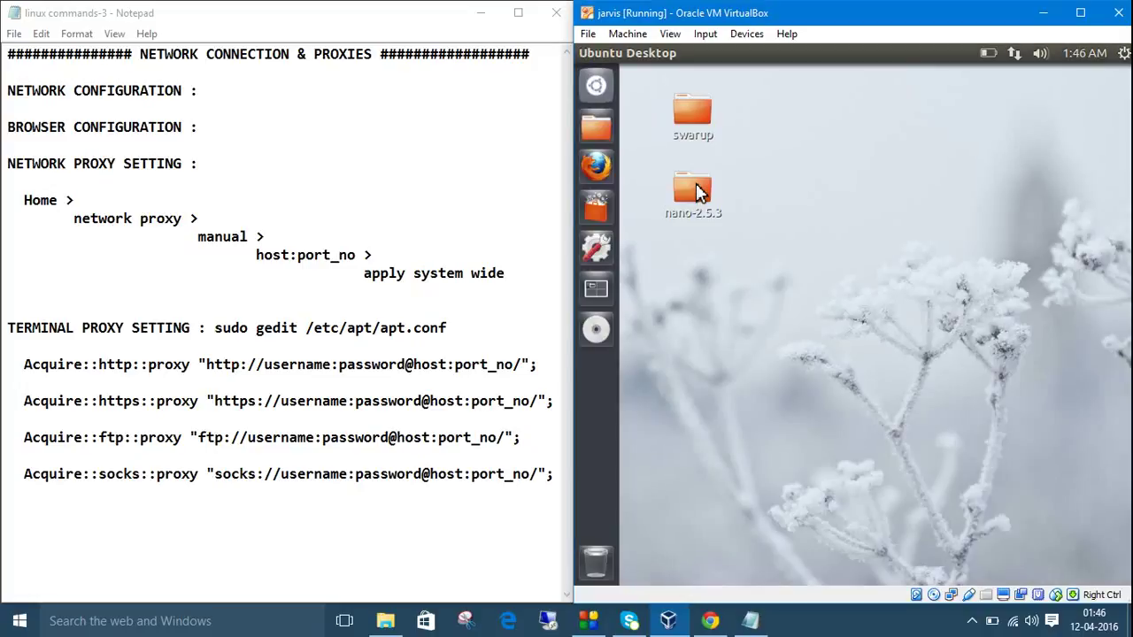
Open the Ubuntu Network proxy settings and keep the proxy method as Manual.
left_click_drag(758, 112, 779, 104)
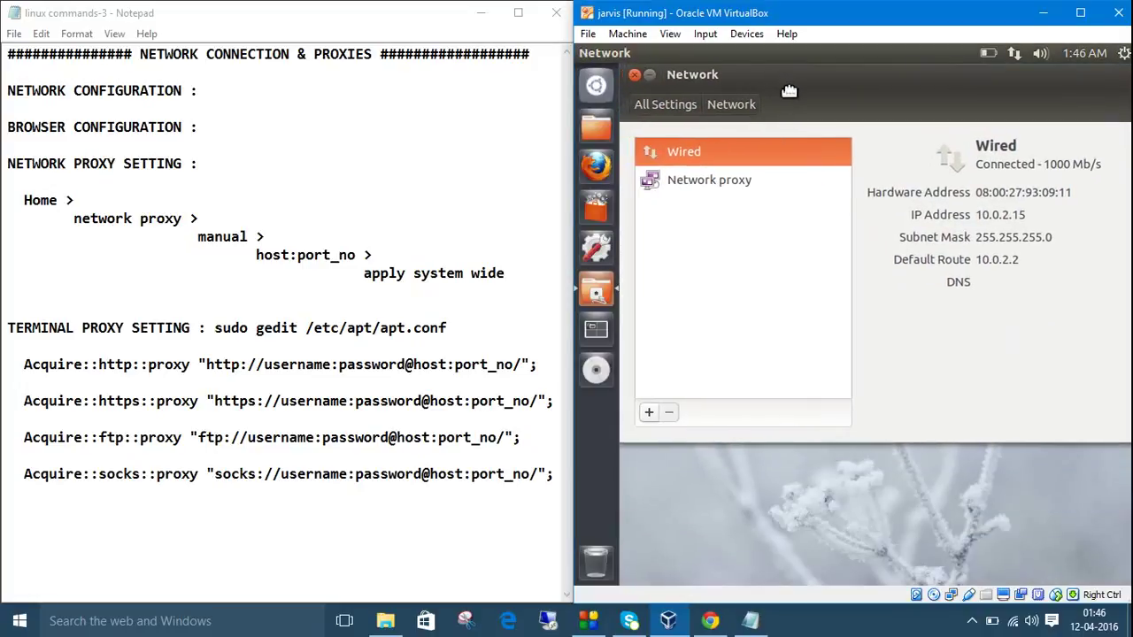
left_click(708, 191)
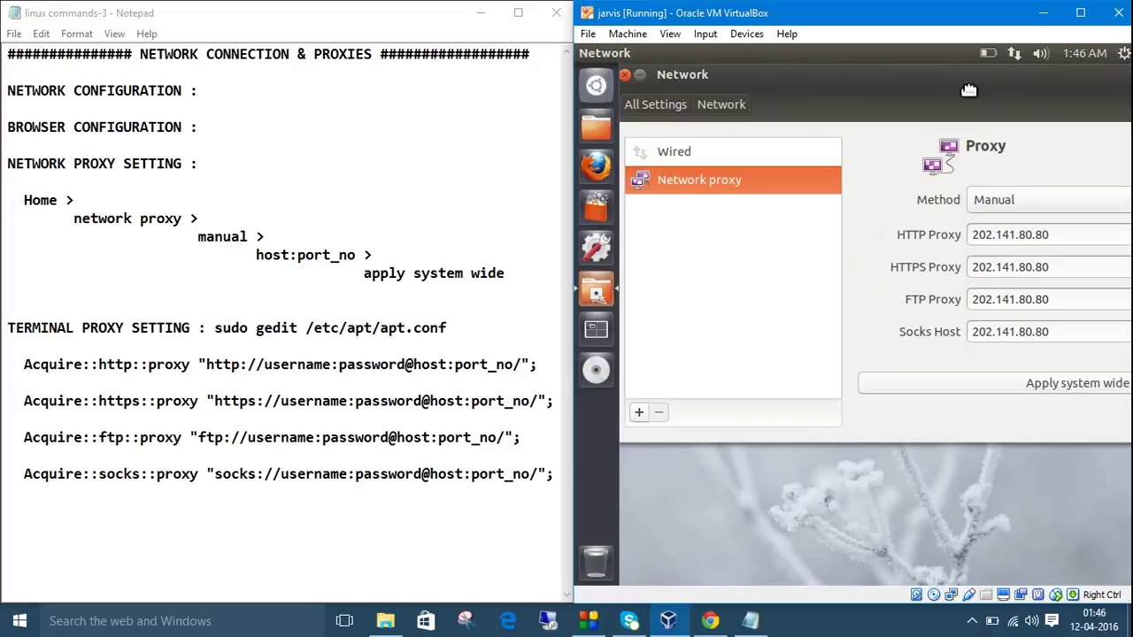
left_click_drag(980, 99, 941, 88)
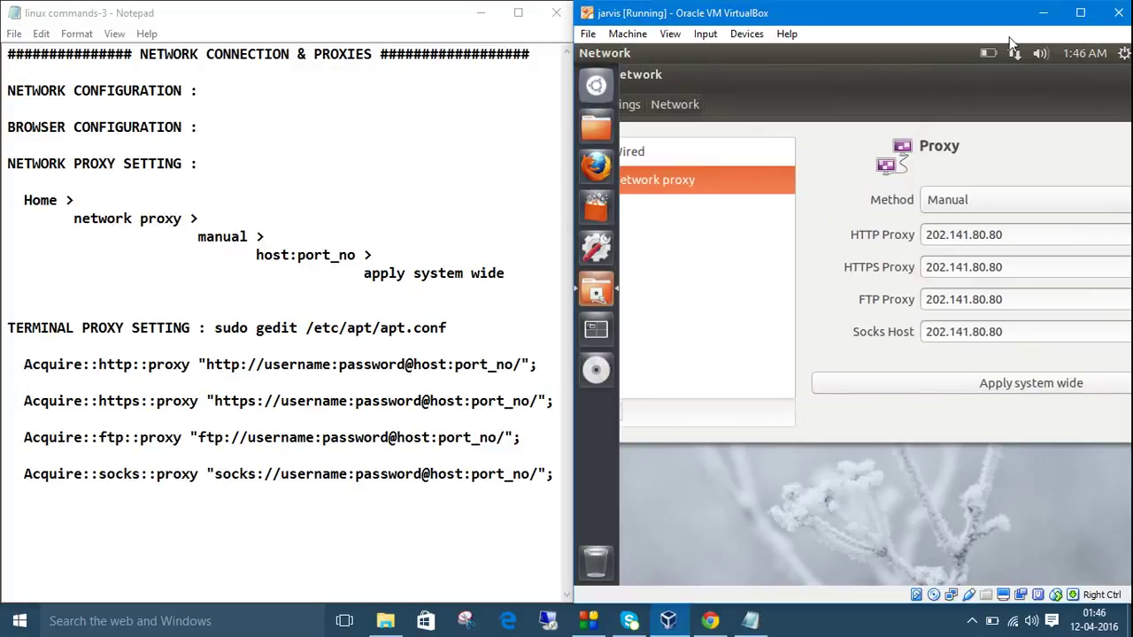
left_click(1080, 12)
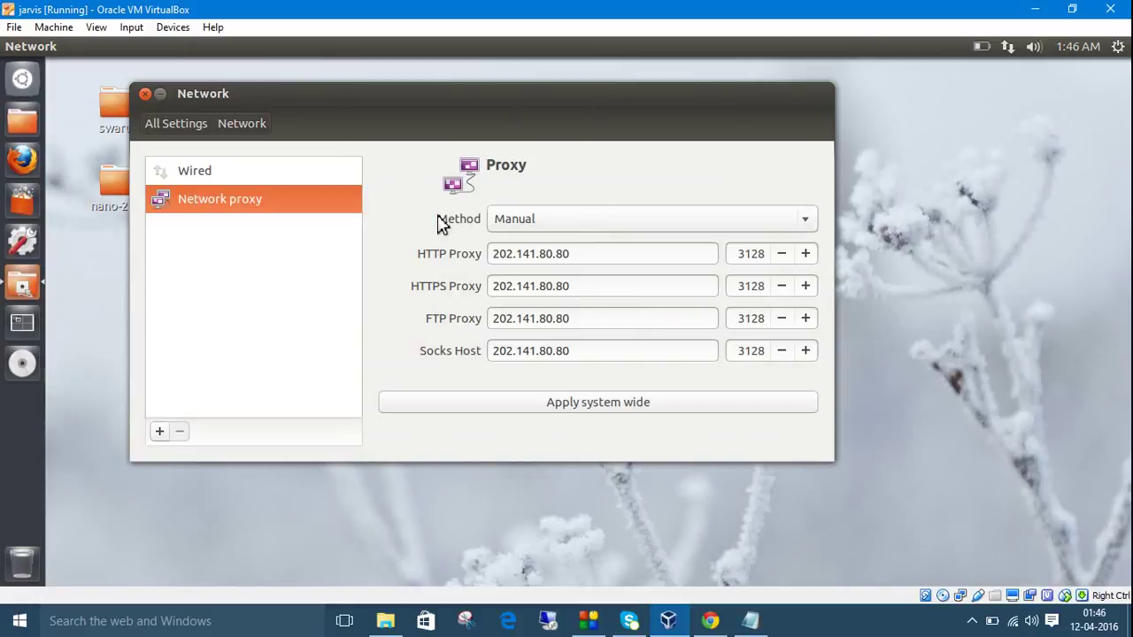
left_click(556, 218)
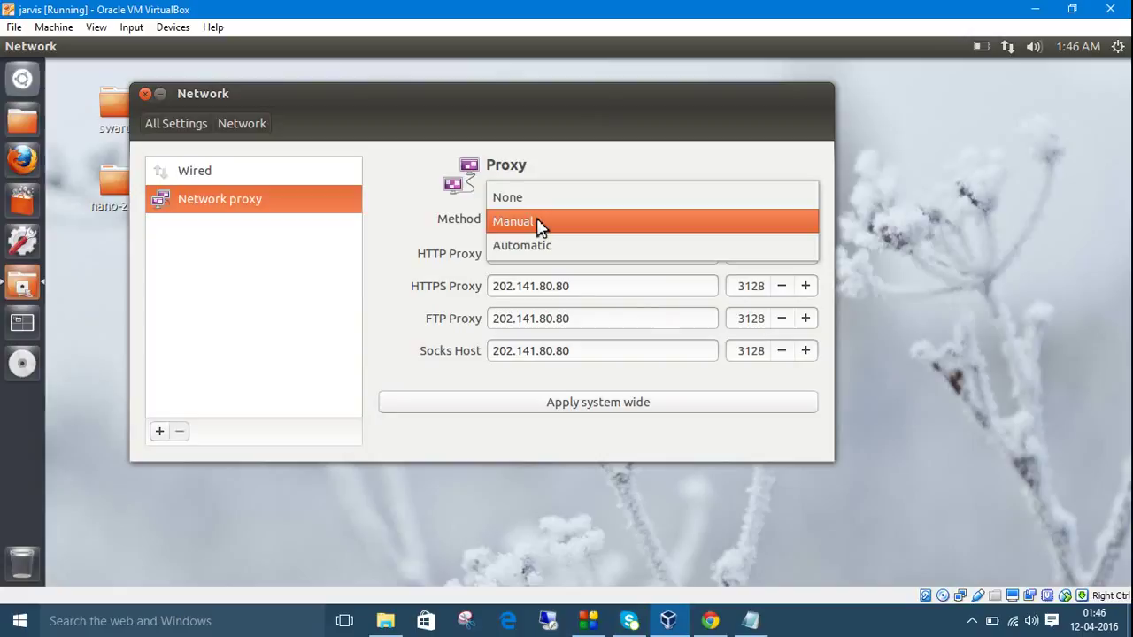
left_click(537, 221)
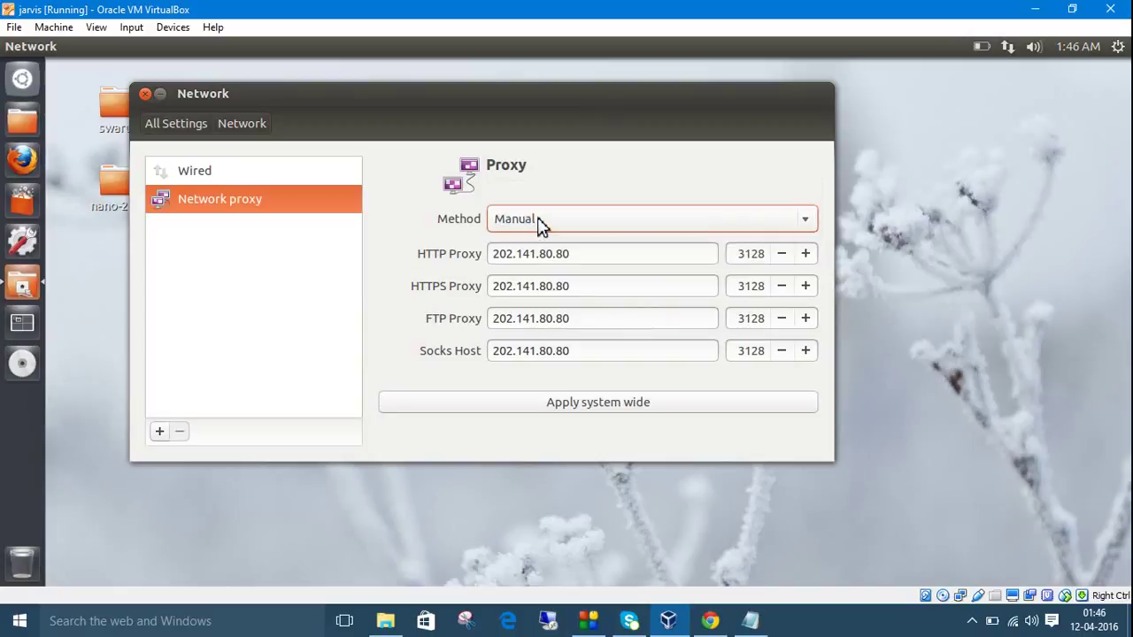
Confirm proxy 202.141.80.80 port 3128, apply it system-wide with the sudo password, and close Network settings.
left_click(593, 255)
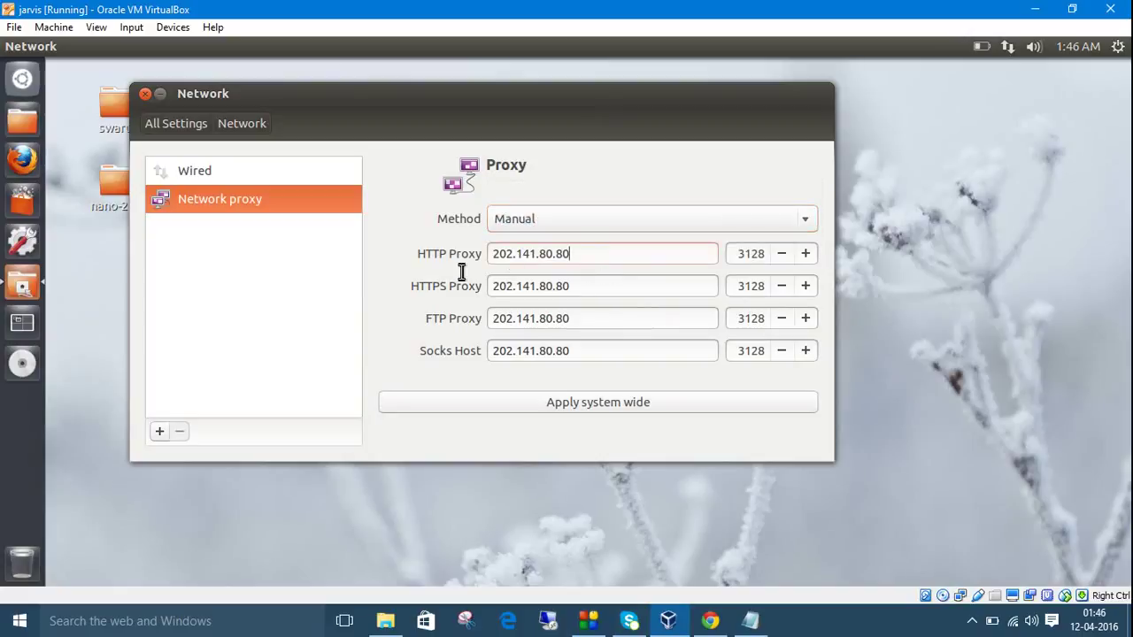
double_click(483, 254)
left_click(596, 256)
left_click_drag(764, 254, 735, 254)
left_click(598, 410)
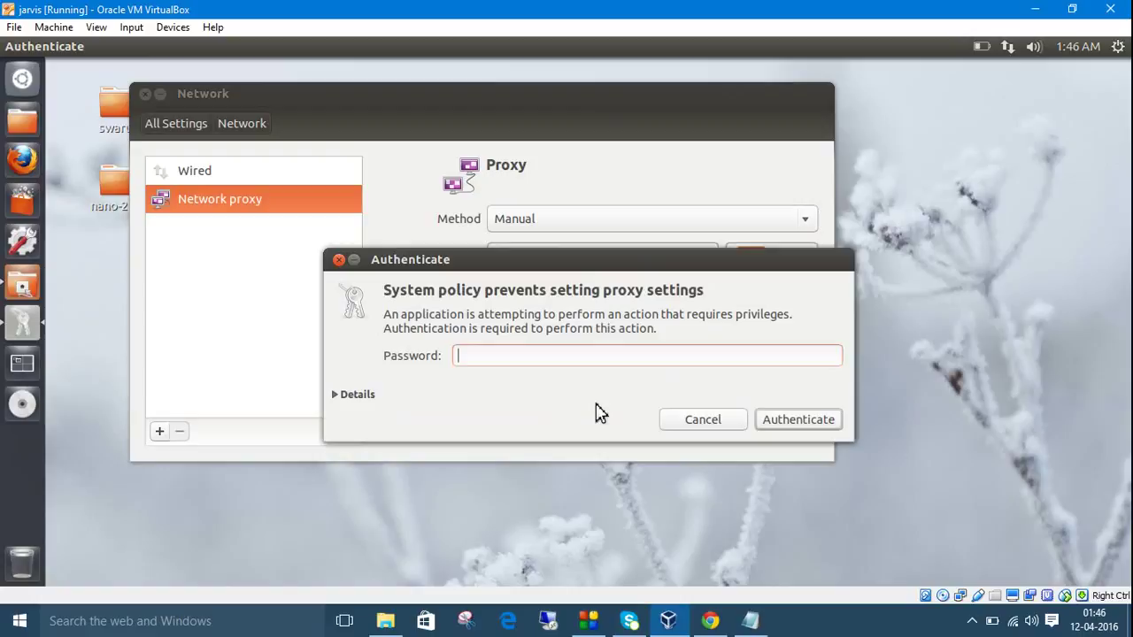
type("•••")
left_click(784, 418)
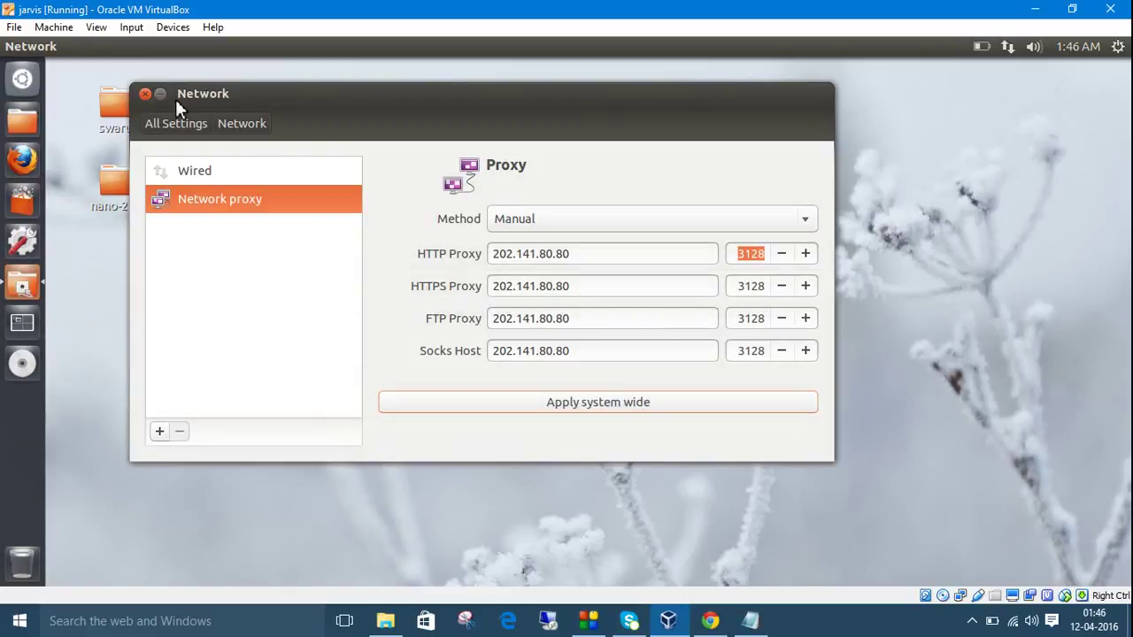
left_click(145, 94)
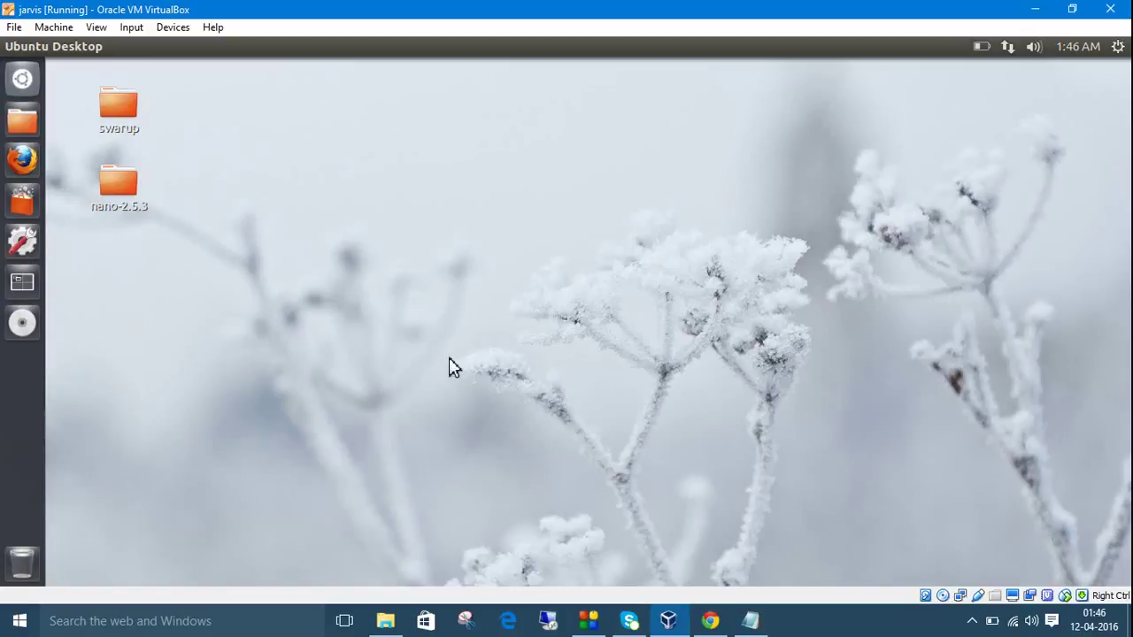
Snap the Notepad command notes to the right half and the VirtualBox VM to the left.
left_click(749, 620)
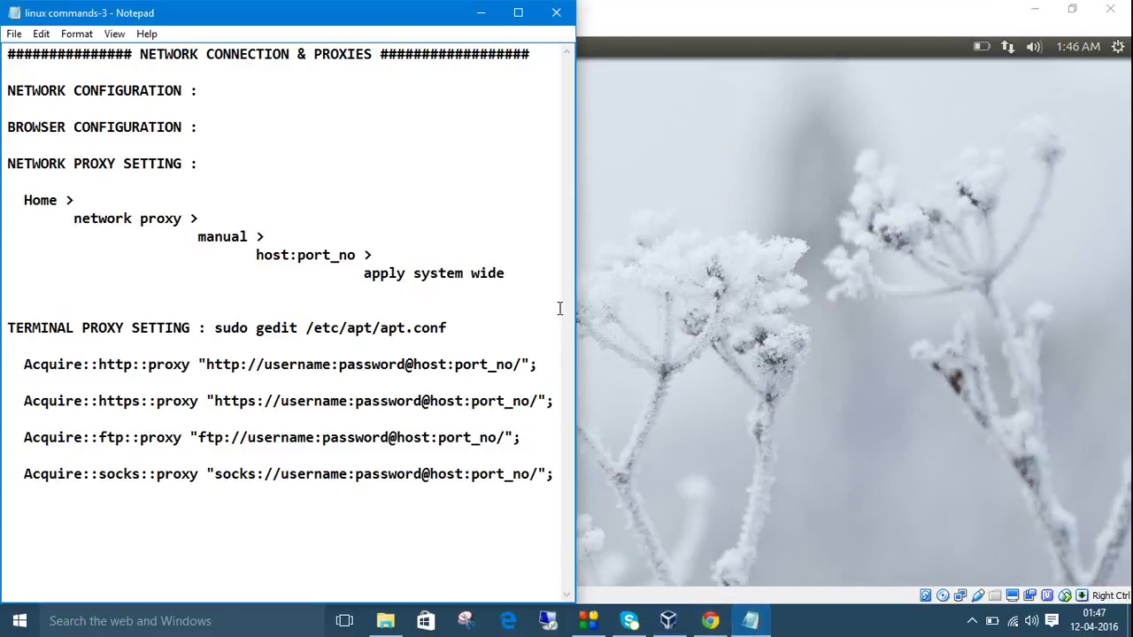
left_click_drag(371, 12, 1131, 218)
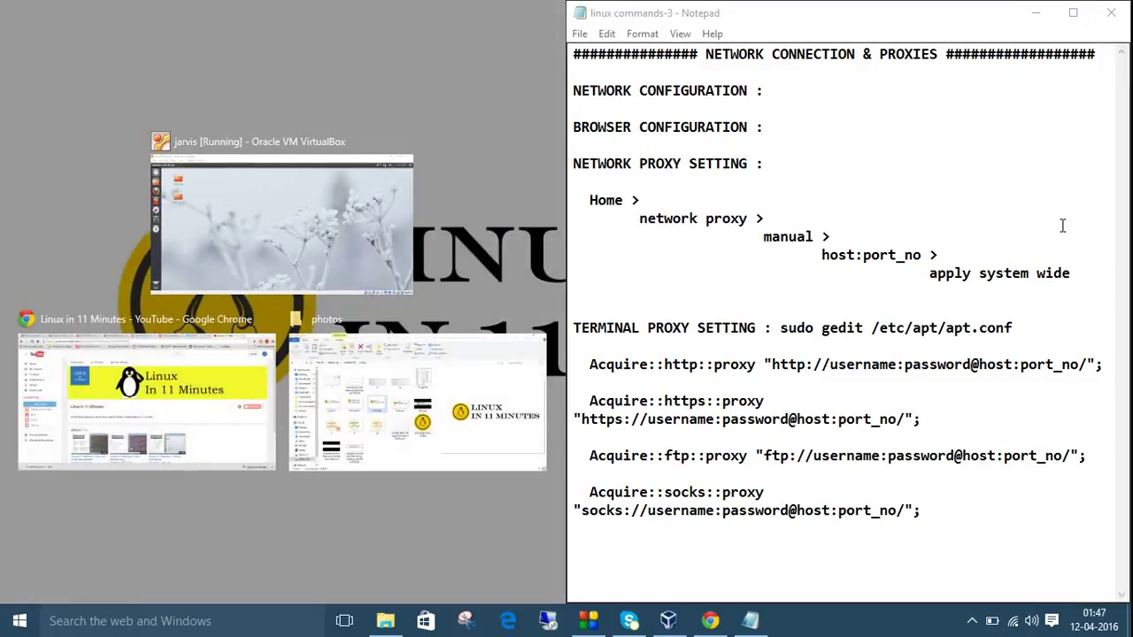
left_click(358, 229)
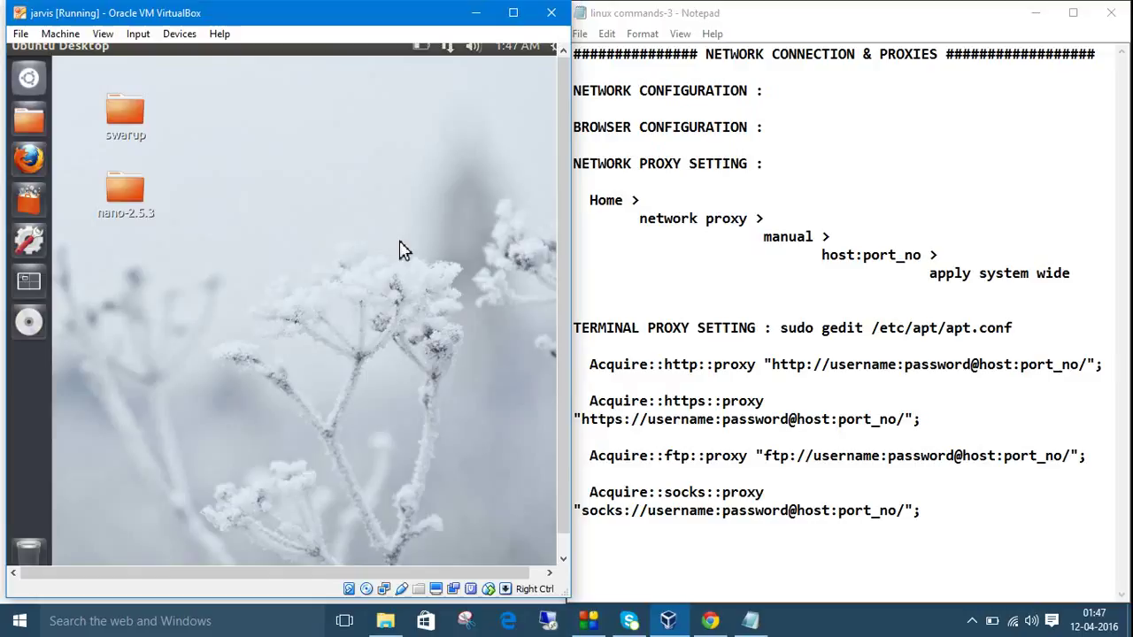
left_click(810, 405)
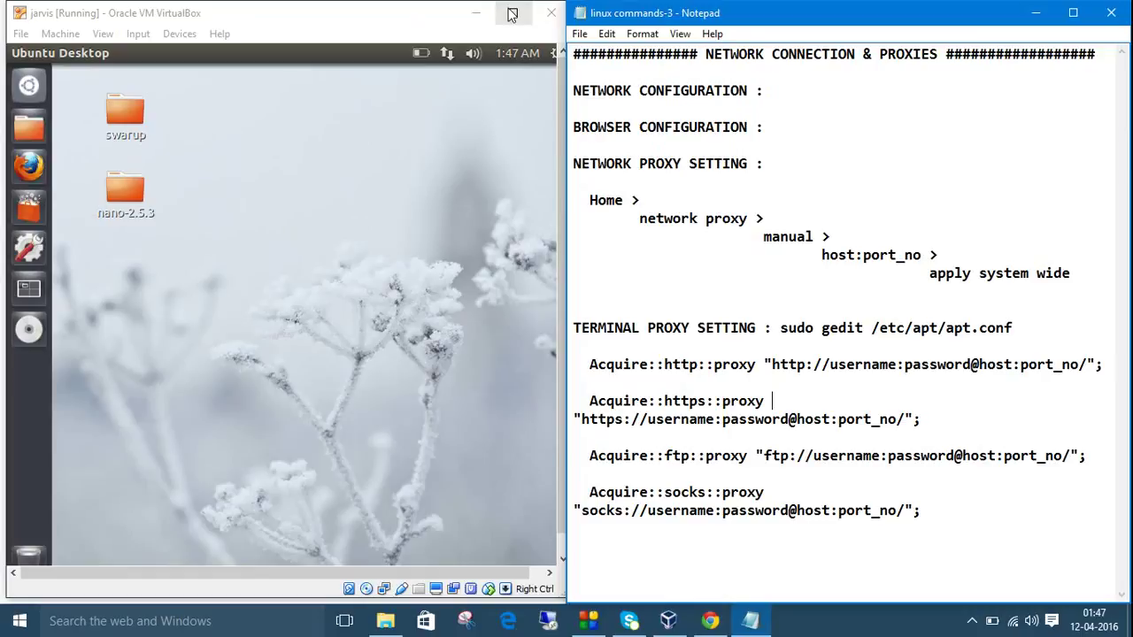
left_click(220, 148)
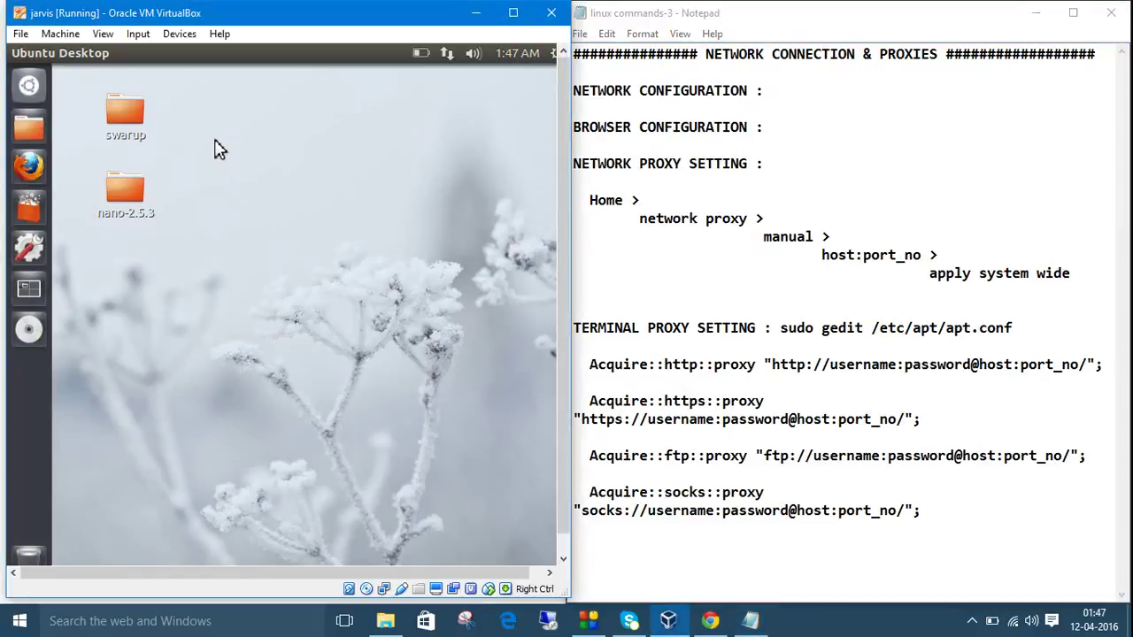
Open a terminal and run sudo gedit /etc/apt/apt.conf, following the command in the notes.
key("ctrl+alt+t")
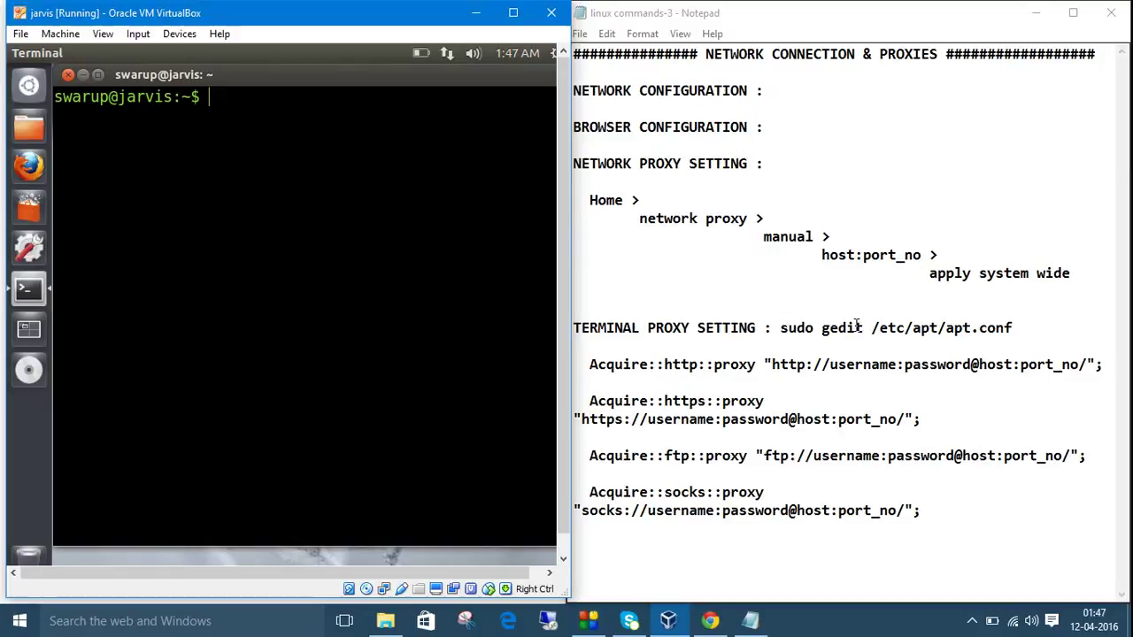
left_click_drag(780, 328, 1012, 327)
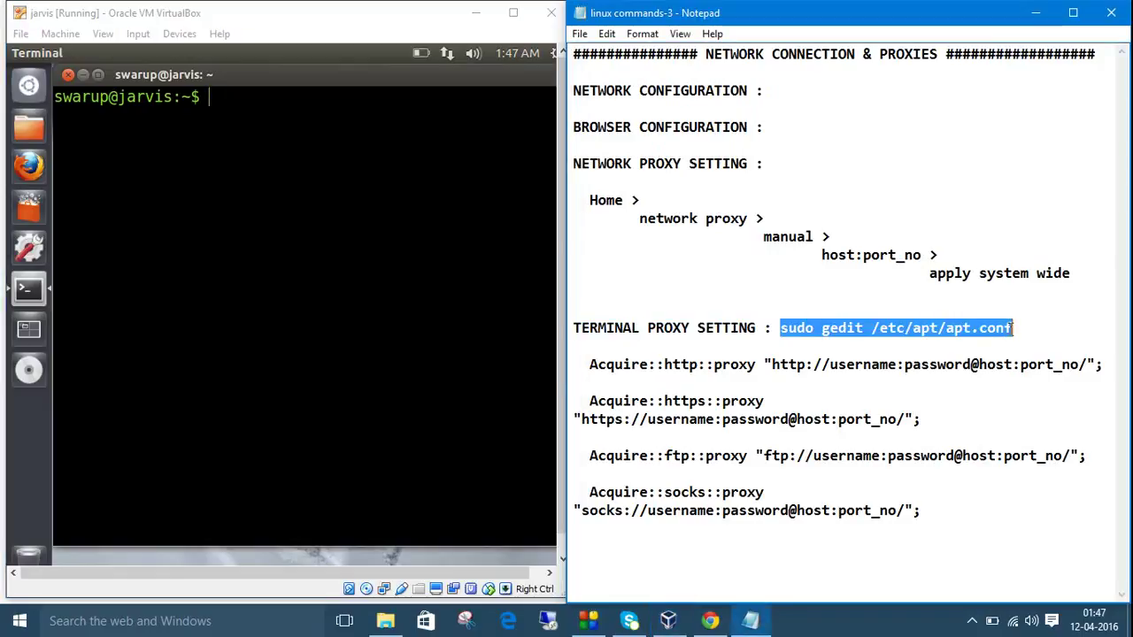
left_click(872, 347)
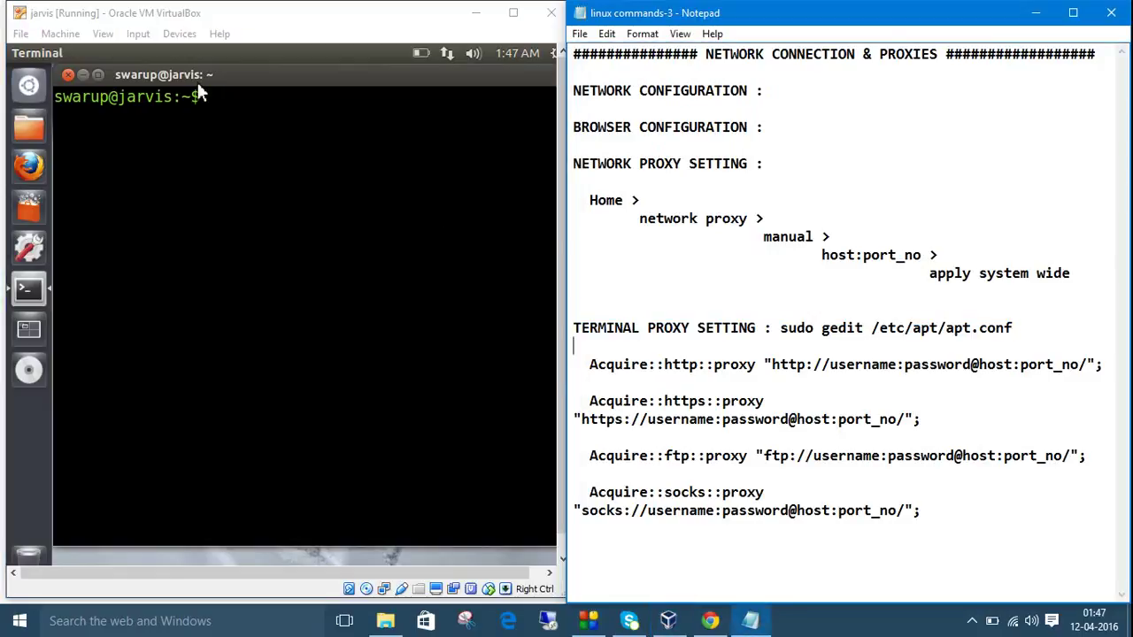
left_click(217, 100)
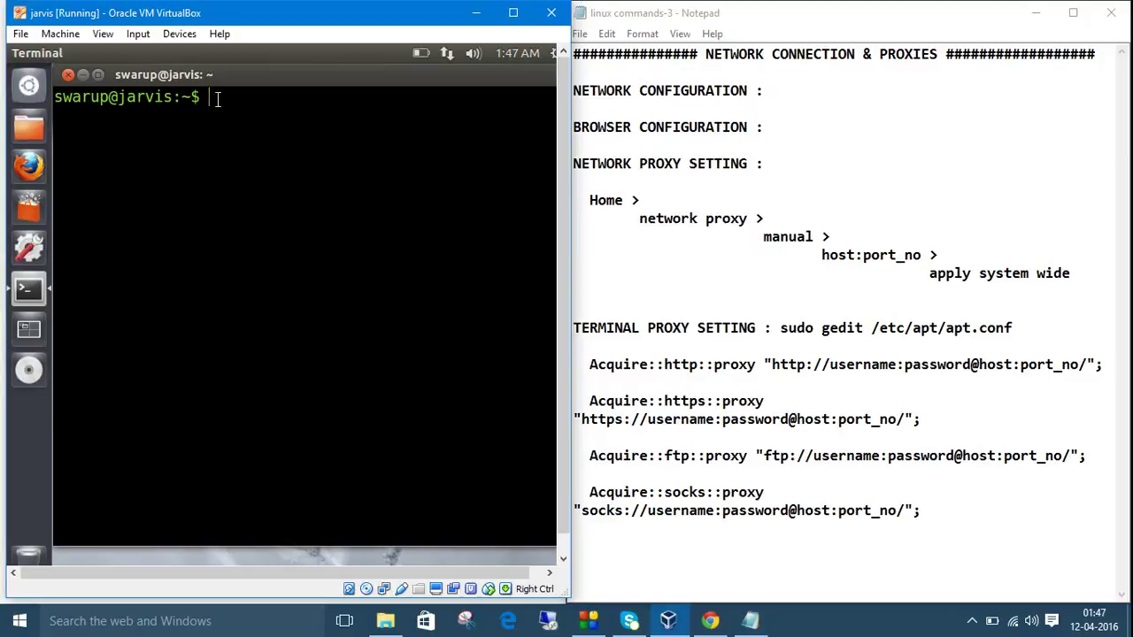
type("sudo gedit")
type("/etc")
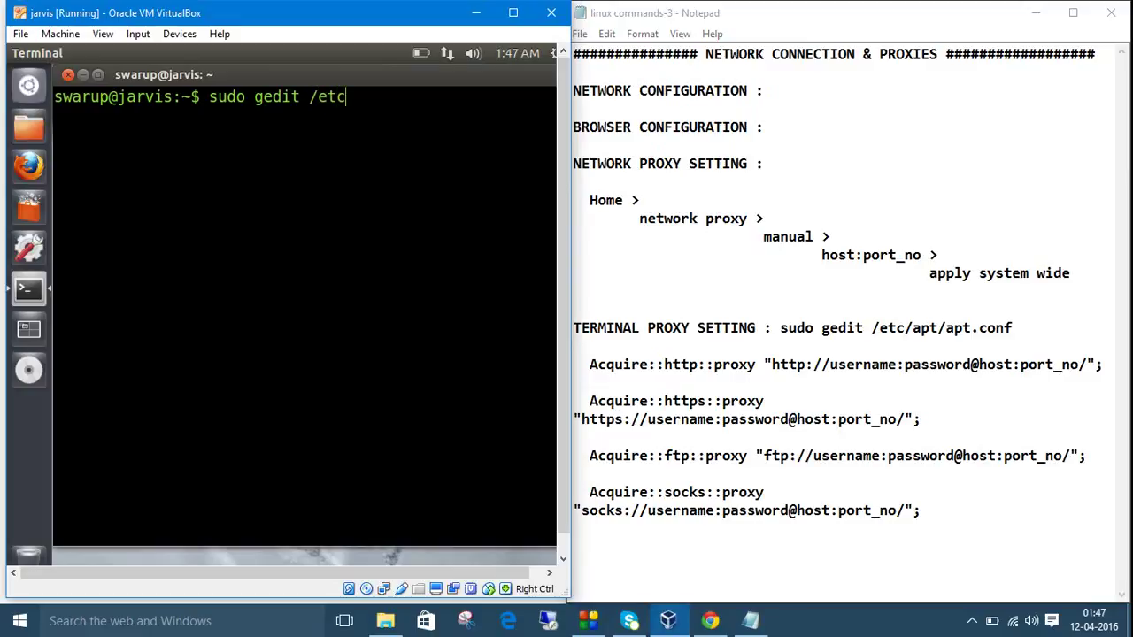
type("/apt/apt.co")
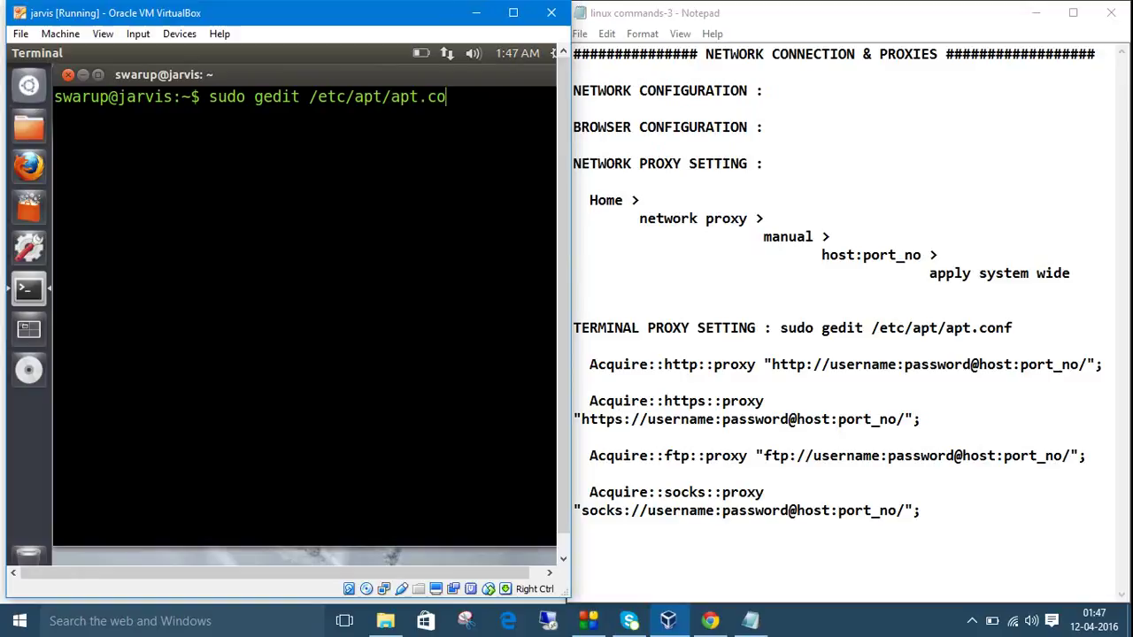
type("nf")
key("Return")
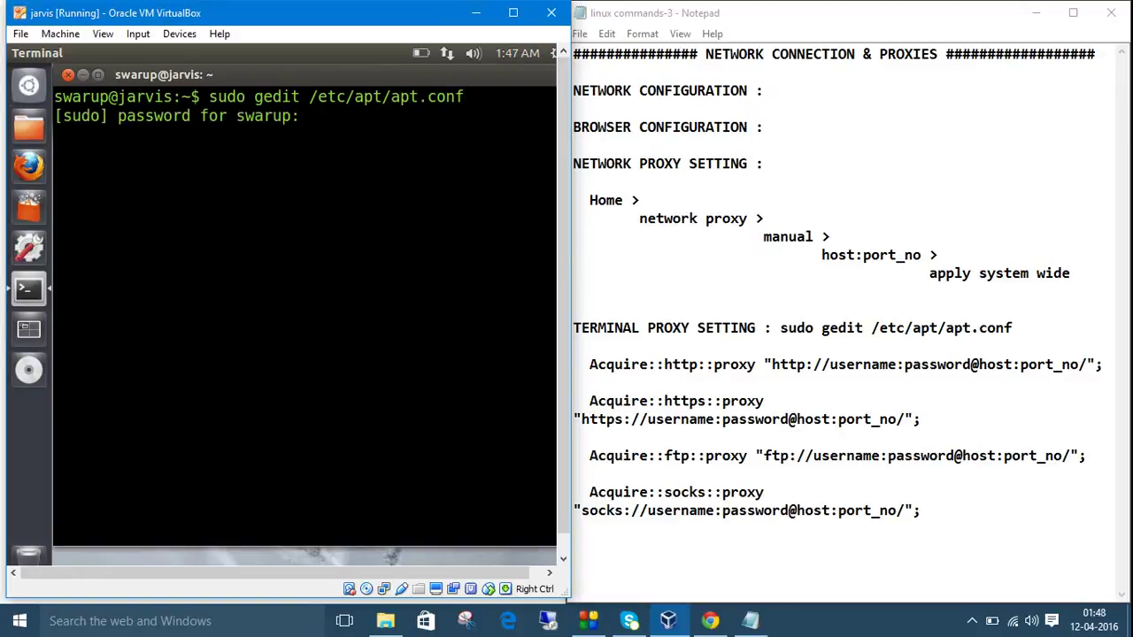
Enter the sudo password and check apt.conf's four Acquire proxy lines point to 202.141.80.80:3128.
key("Return")
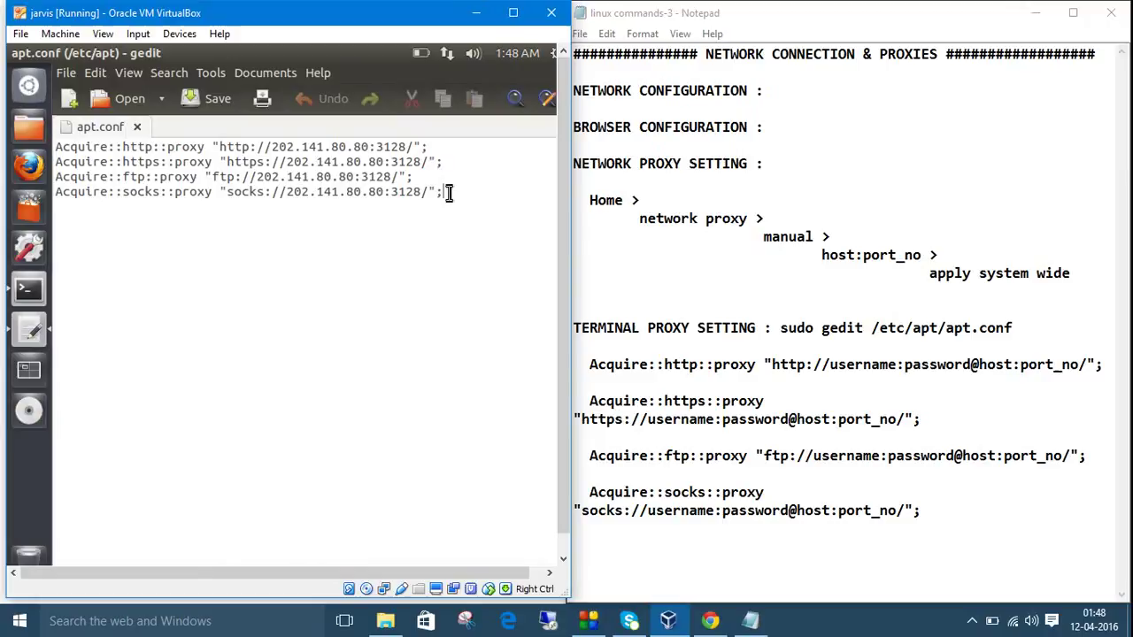
left_click_drag(447, 193, 54, 149)
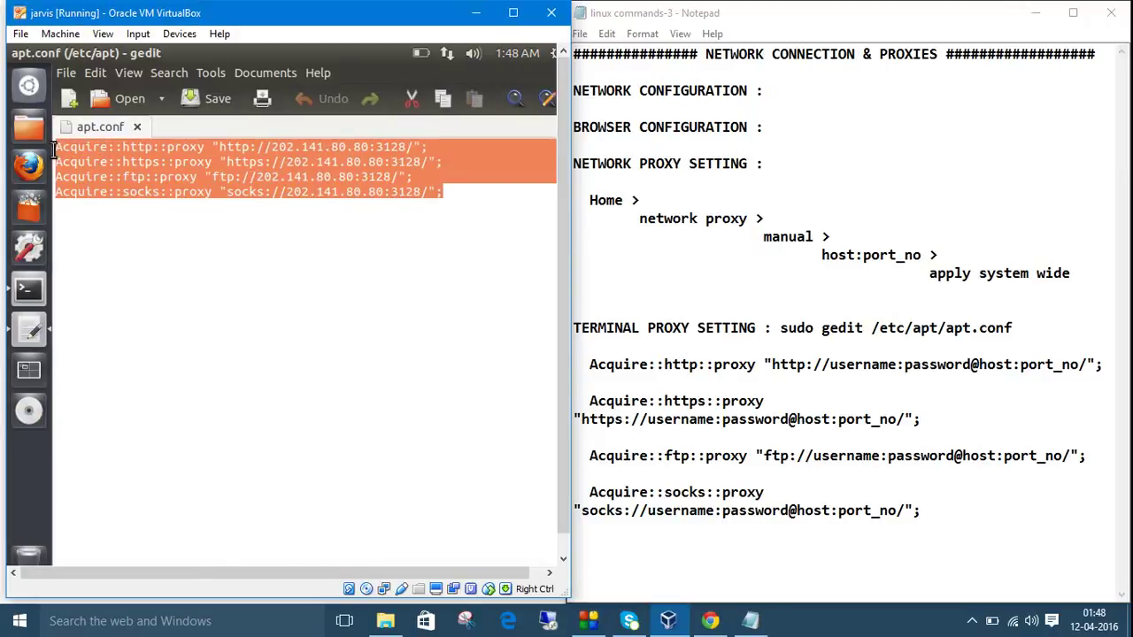
left_click(130, 179)
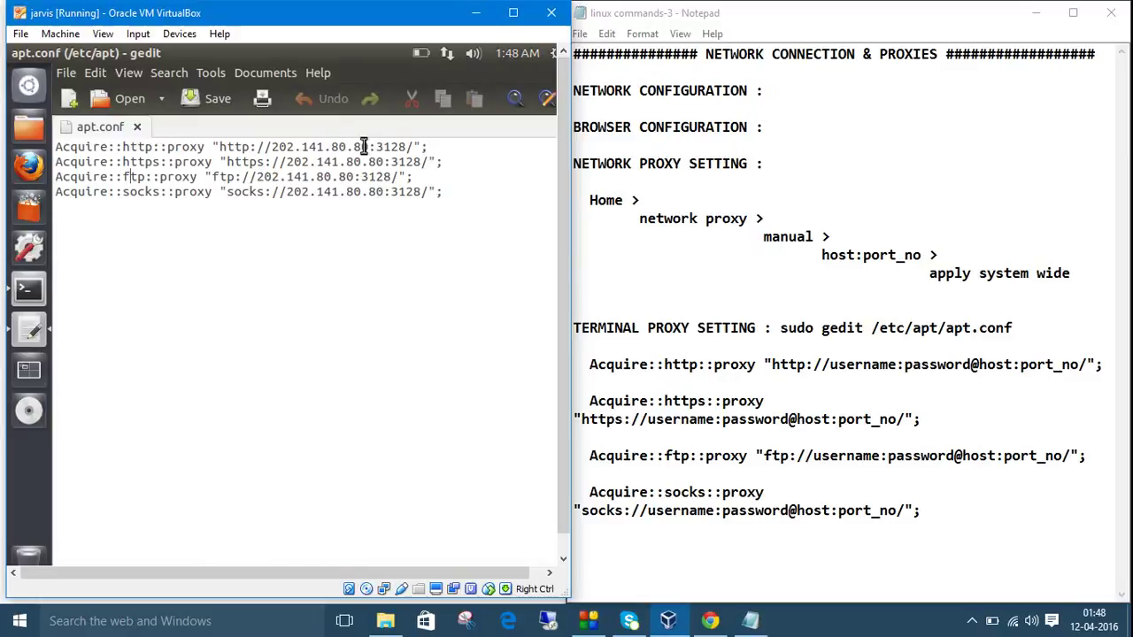
left_click_drag(361, 147, 292, 147)
left_click_drag(405, 147, 383, 147)
left_click(418, 222)
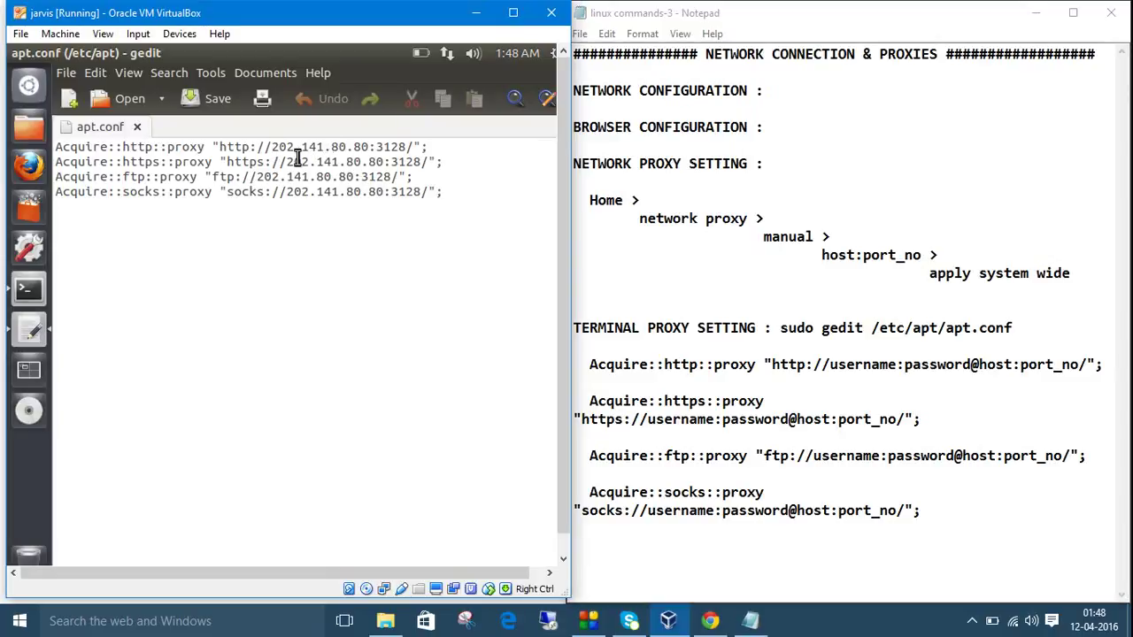
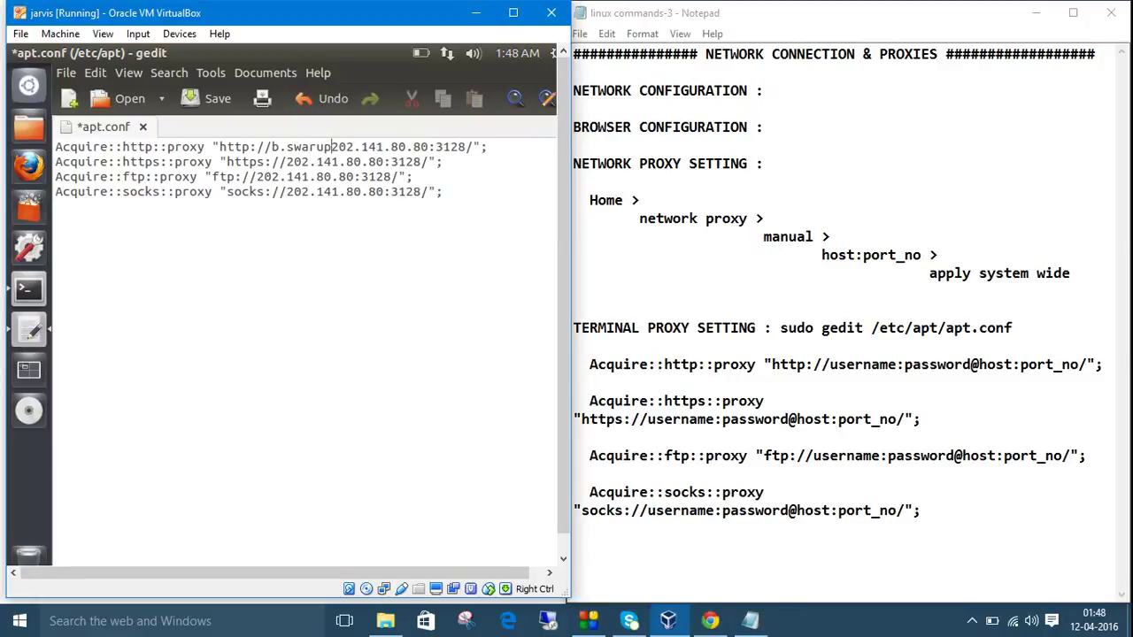
type(":")
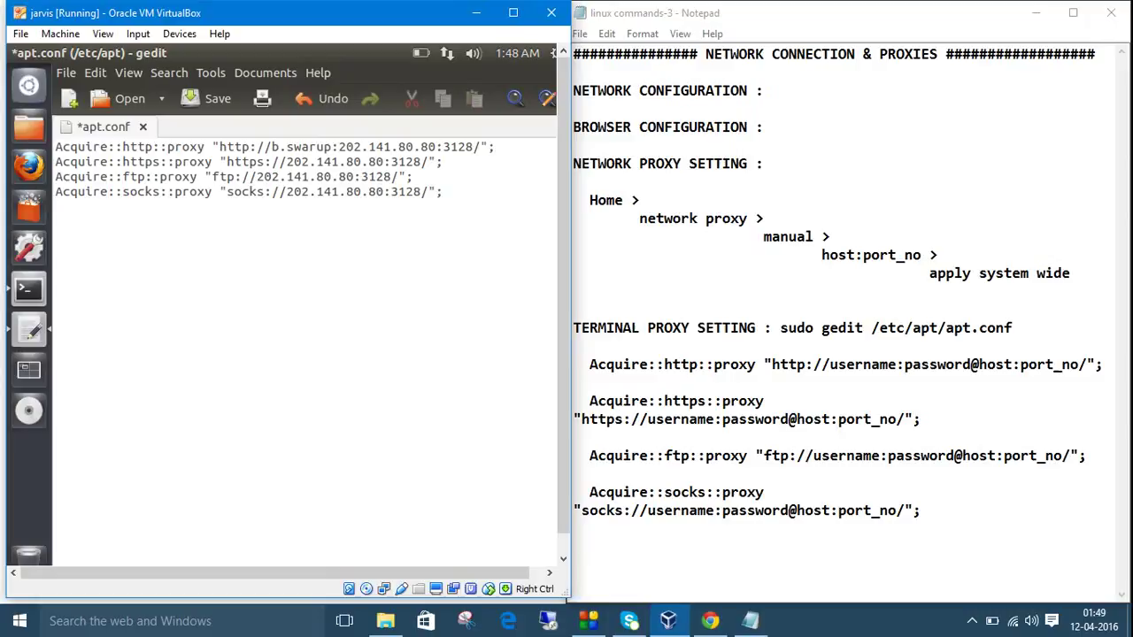
type("passw")
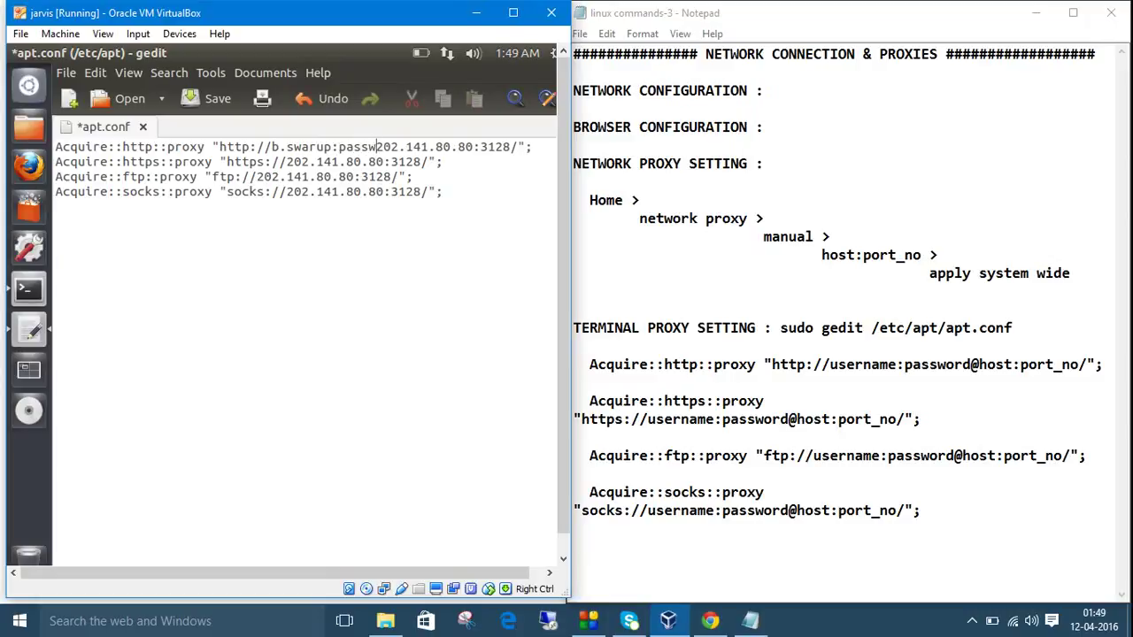
type("orf")
key("BackSpace")
type("d")
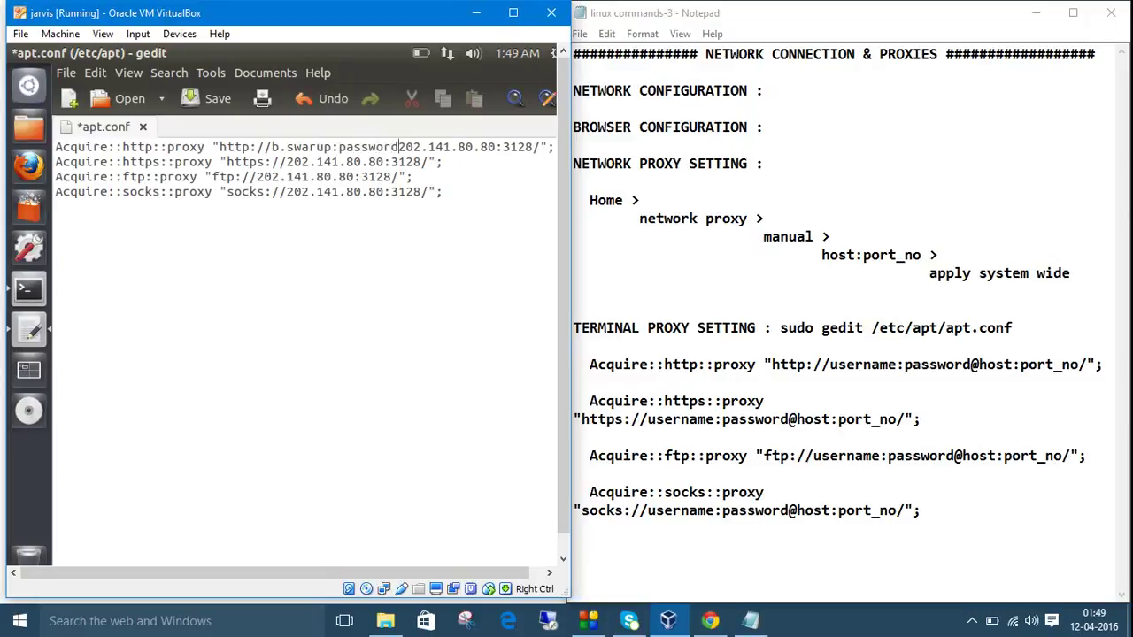
type("@")
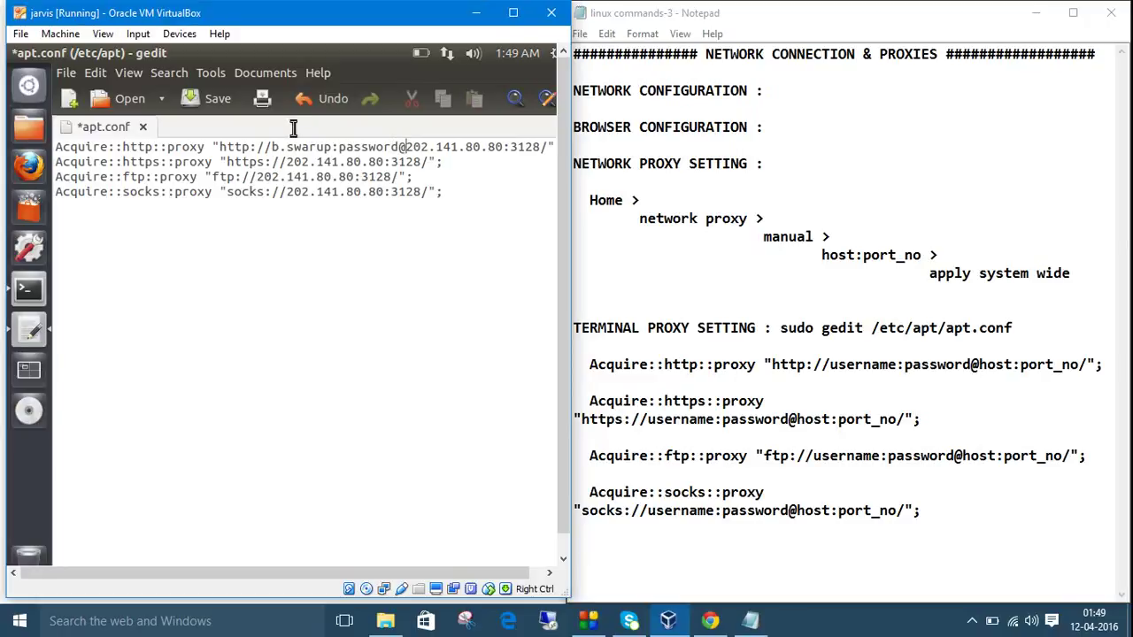
left_click_drag(410, 152, 277, 149)
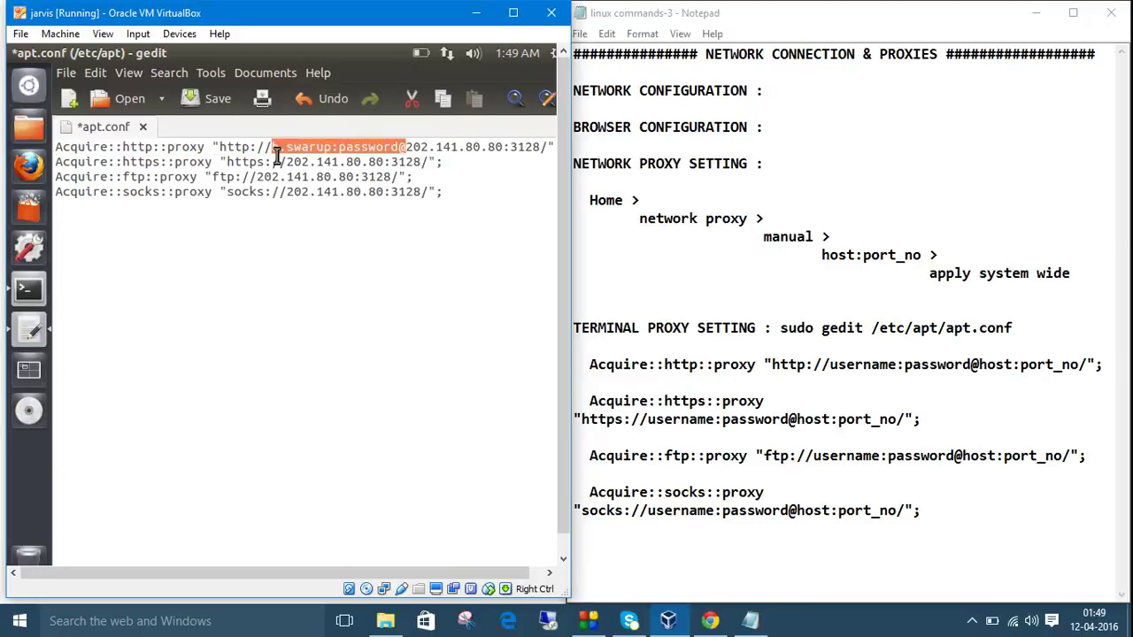
left_click(288, 163)
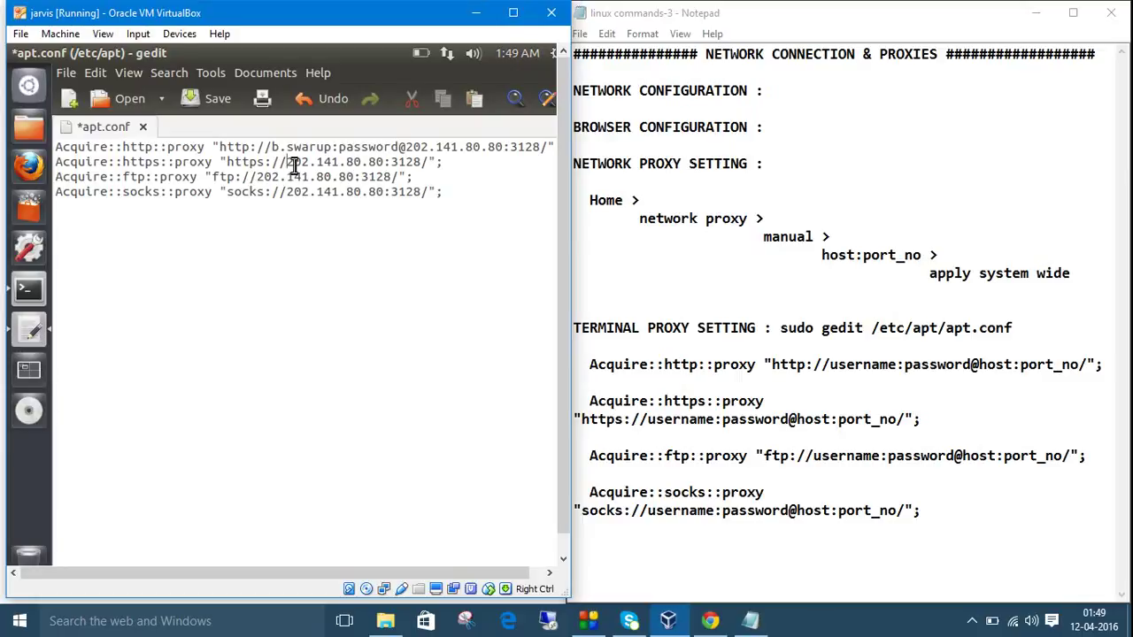
key("ctrl+v")
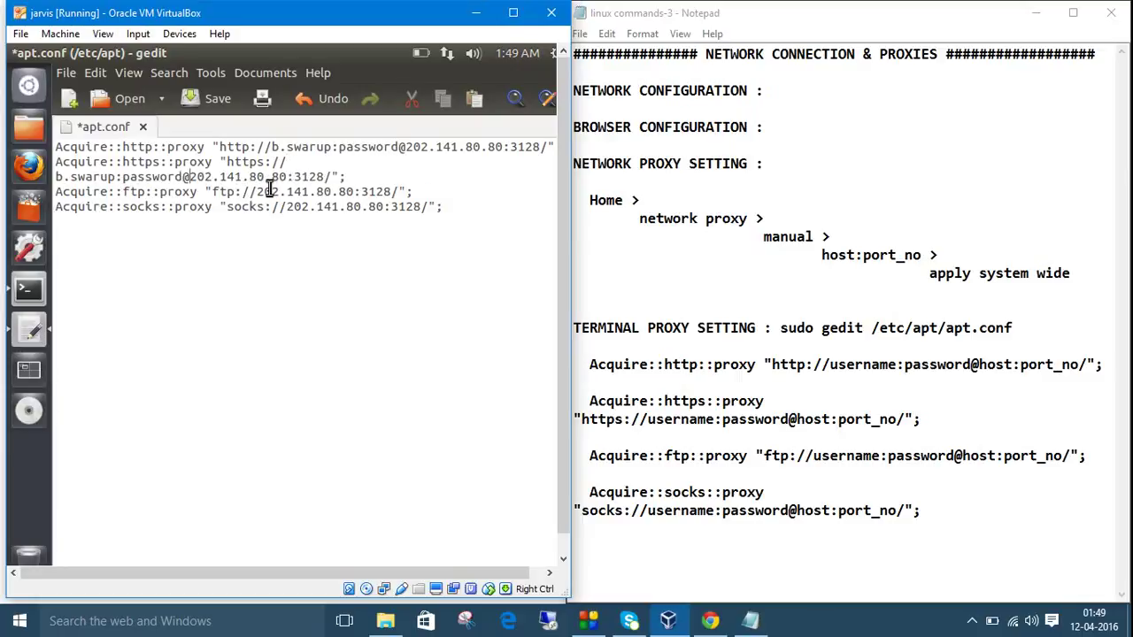
left_click(512, 13)
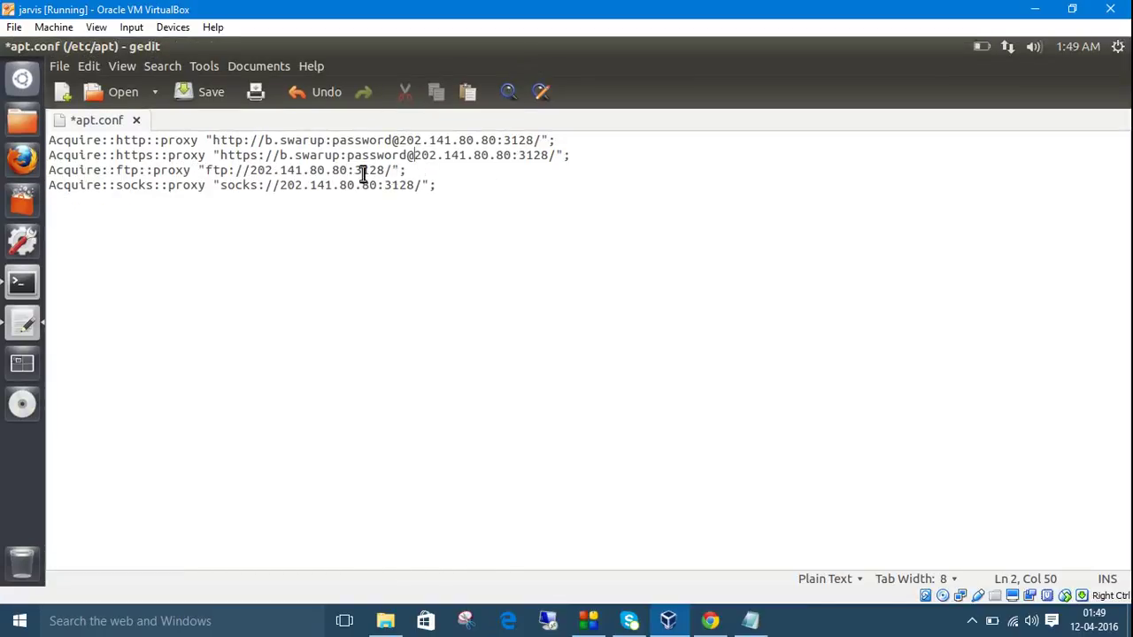
left_click(252, 172)
key("ctrl+v")
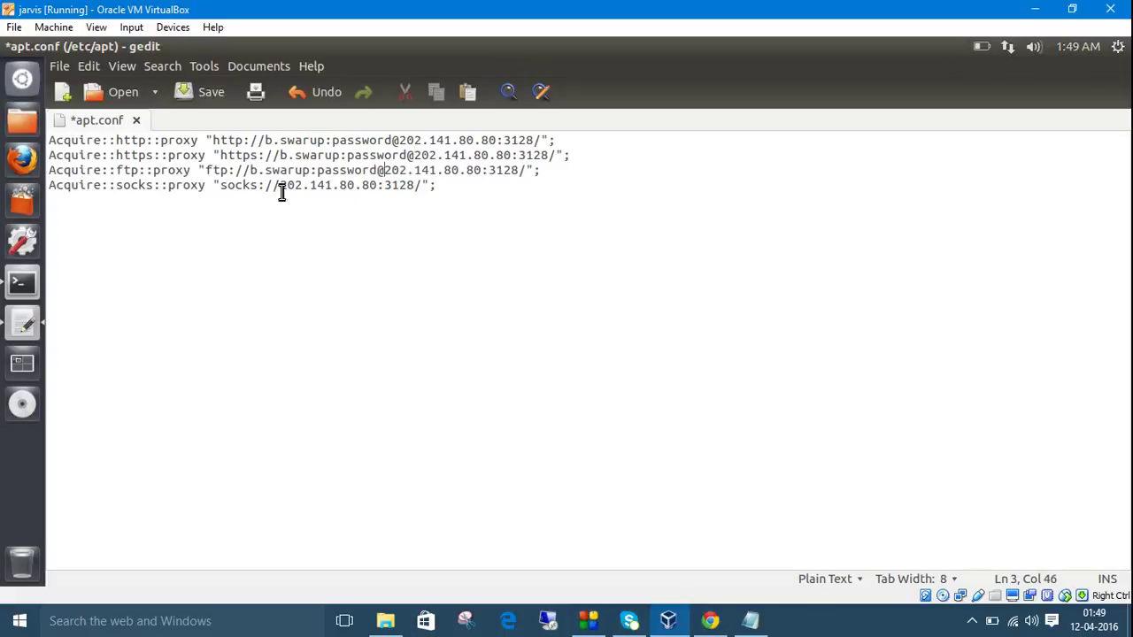
left_click(281, 185)
key("ctrl+v")
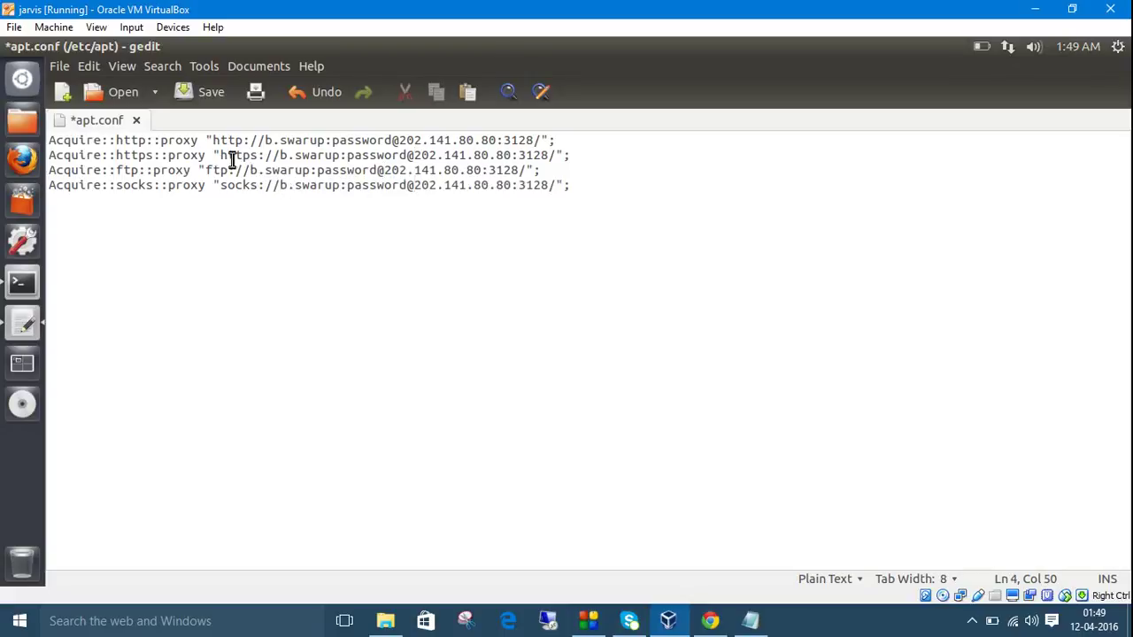
left_click_drag(246, 140, 223, 186)
key("End")
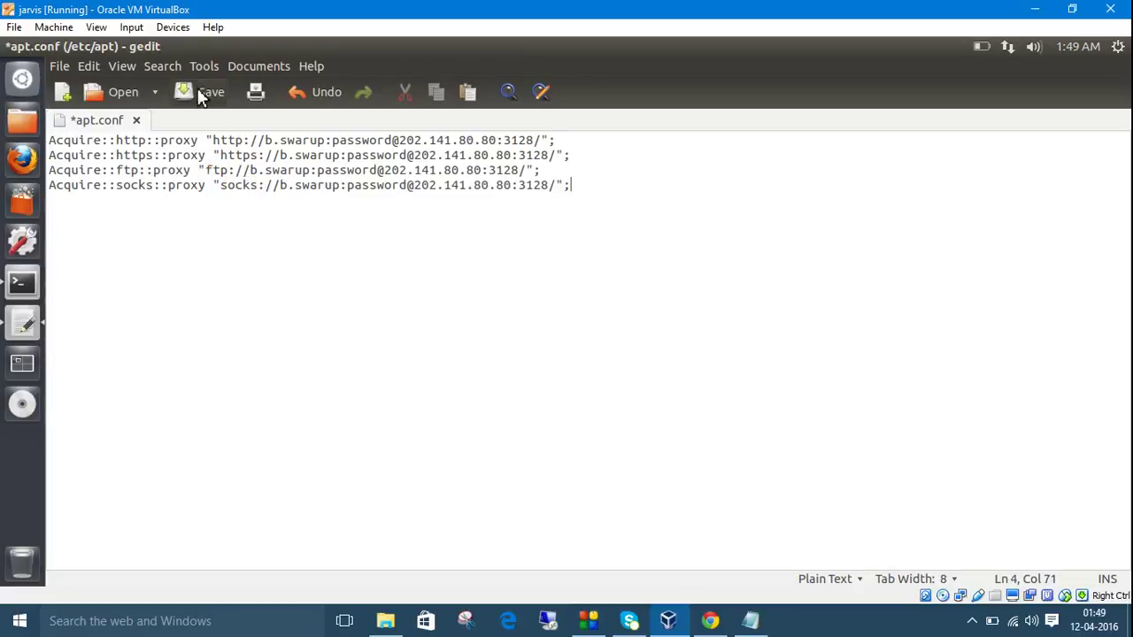
Save apt.conf and close the gedit editor.
left_click(199, 95)
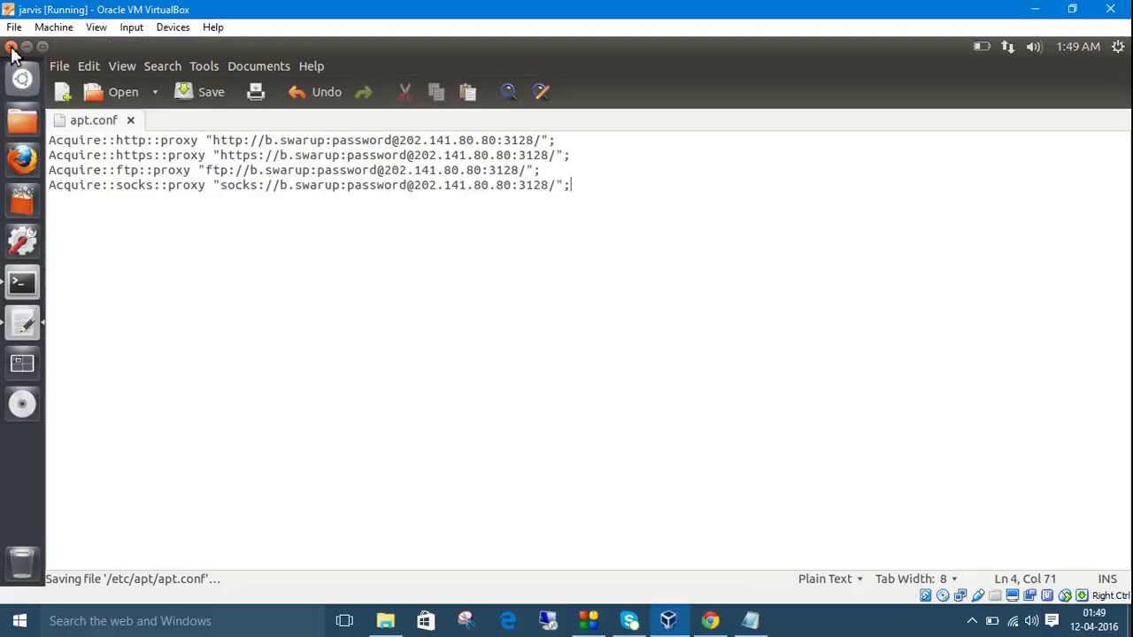
left_click(12, 50)
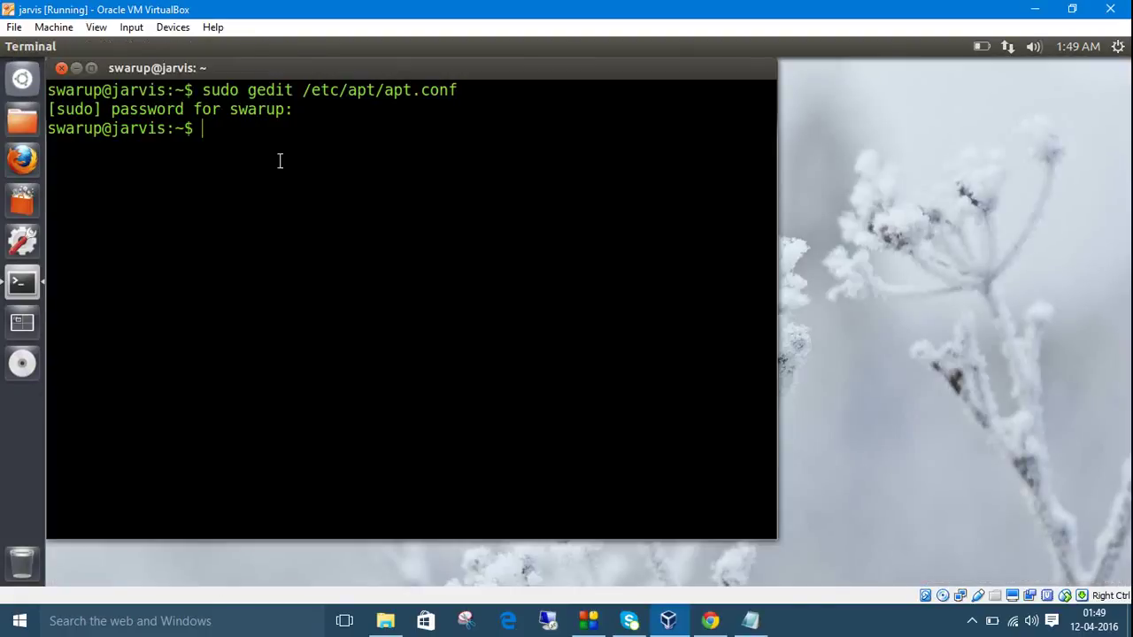
left_click_drag(150, 68, 432, 109)
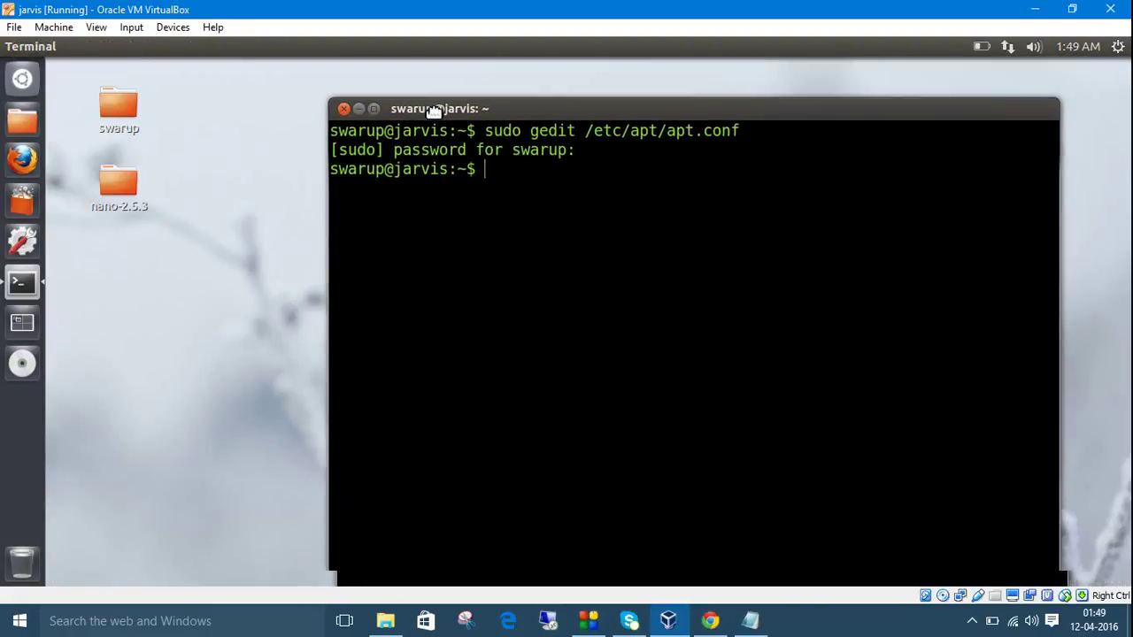
Review the Notepad command notes, minimize them, and close the Ubuntu terminal.
left_click(751, 619)
left_click(693, 305)
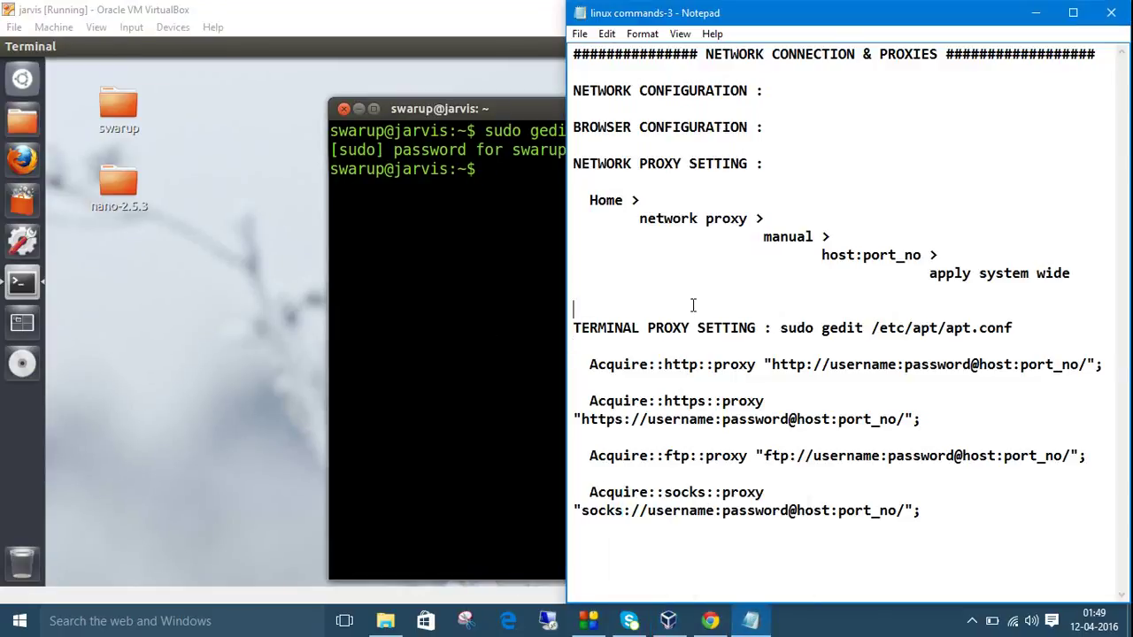
left_click(1072, 12)
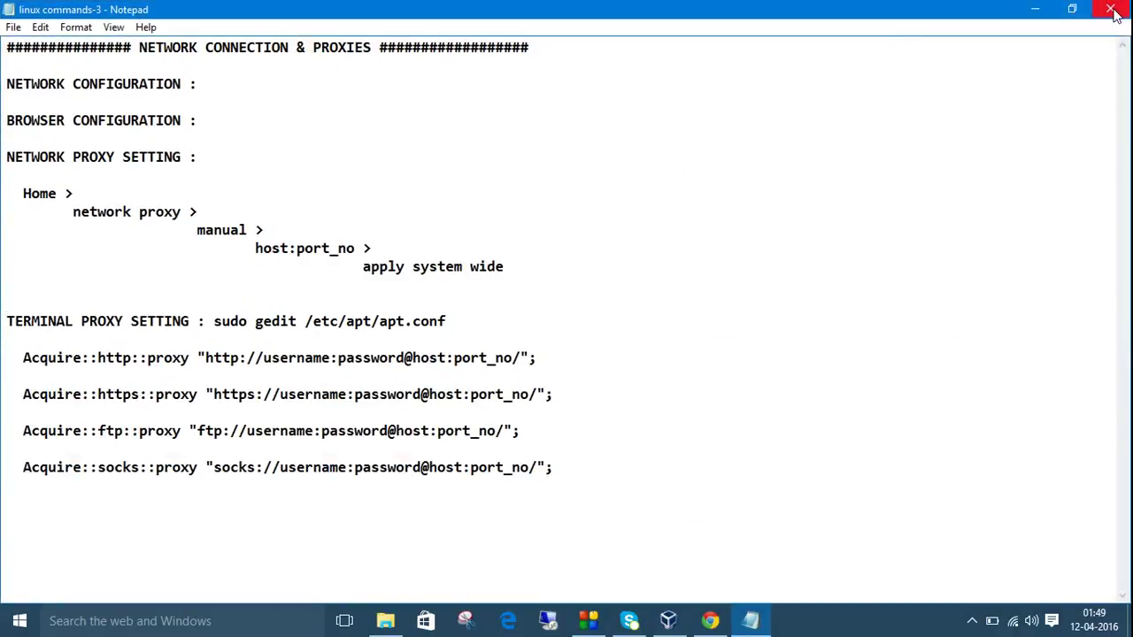
left_click(1035, 11)
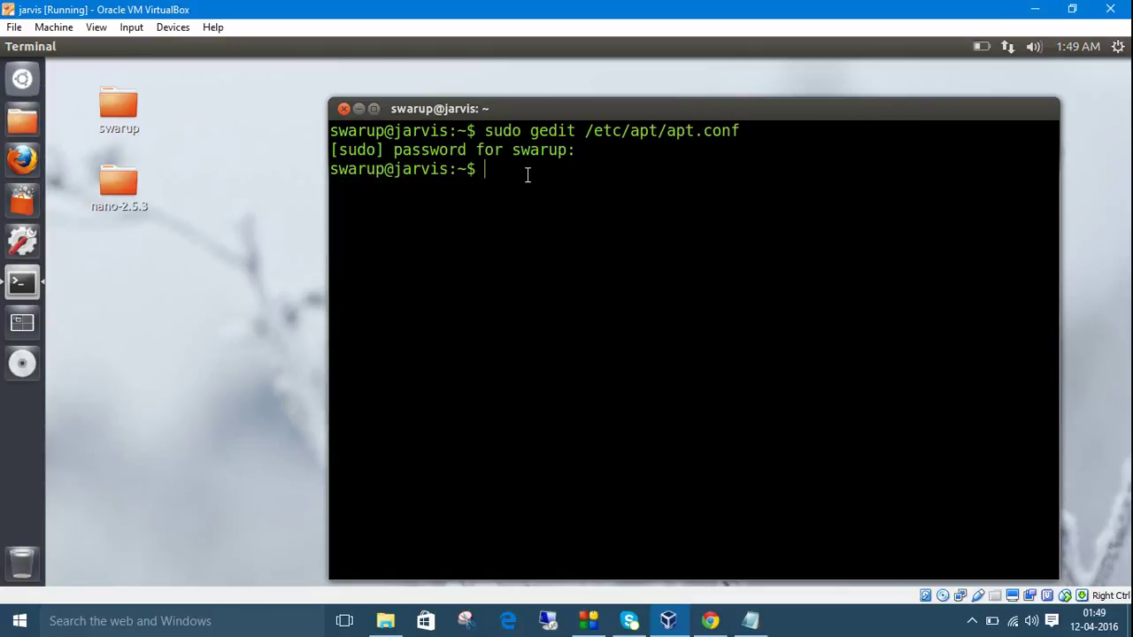
left_click(343, 110)
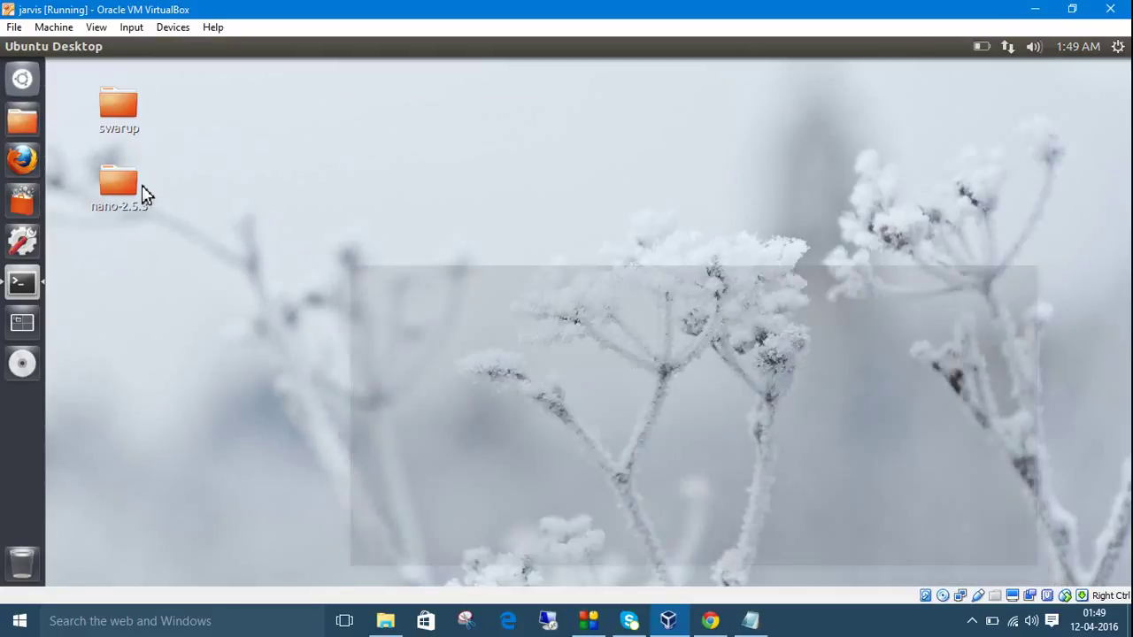
left_click(23, 218)
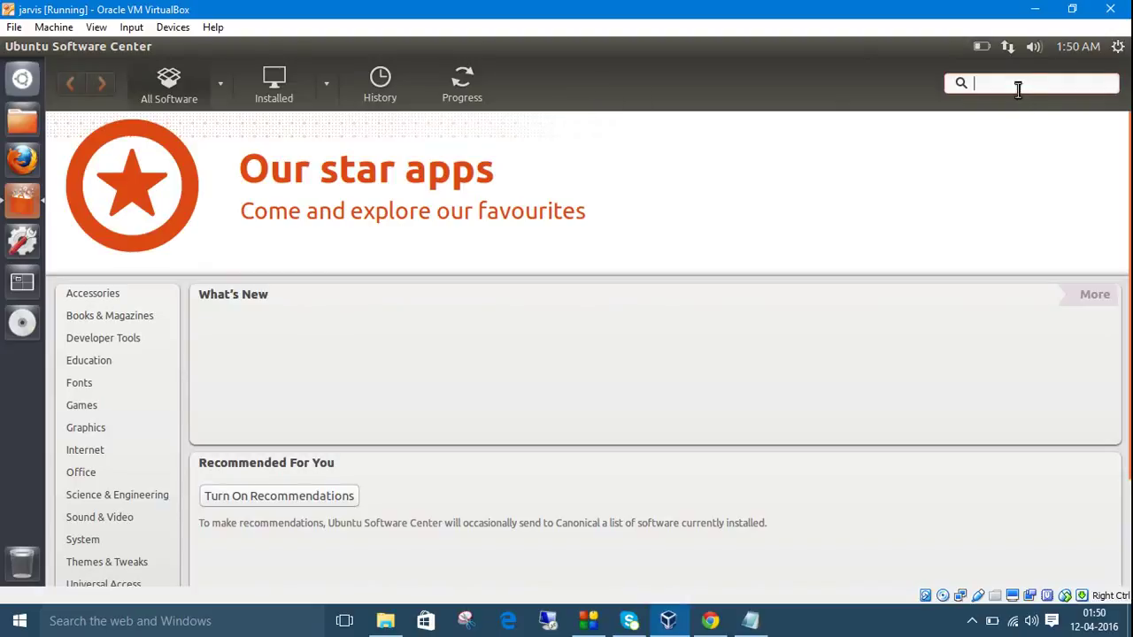
type("vlc")
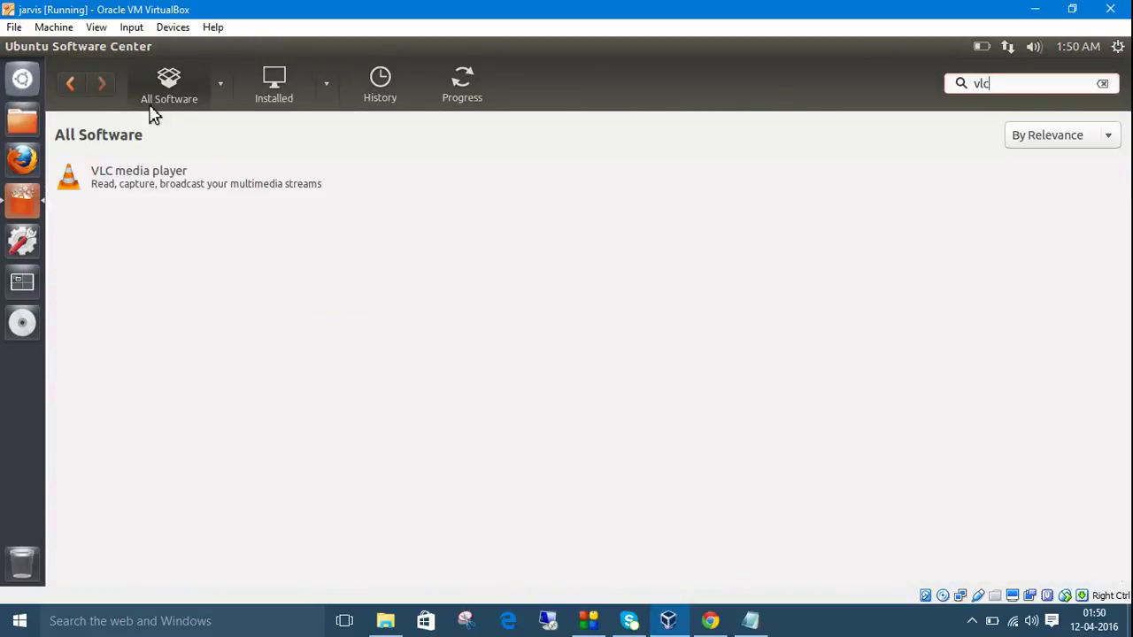
mouse_move(26, 50)
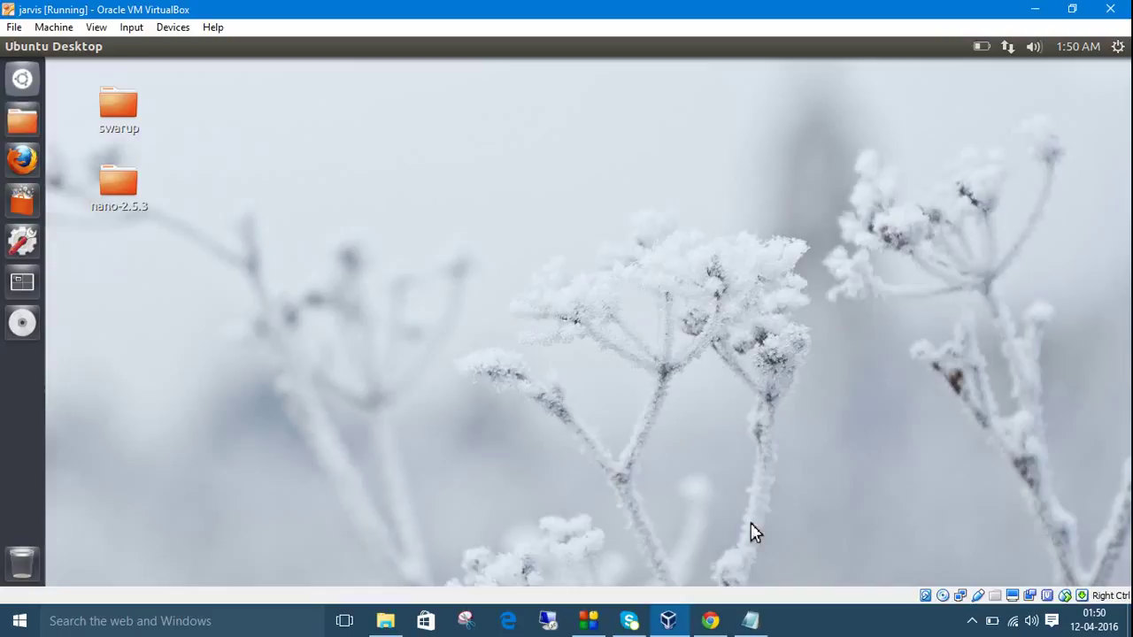
Minimize the Ubuntu VM window to reveal the LINUX IN 11 MINUTES title screen.
left_click(1037, 11)
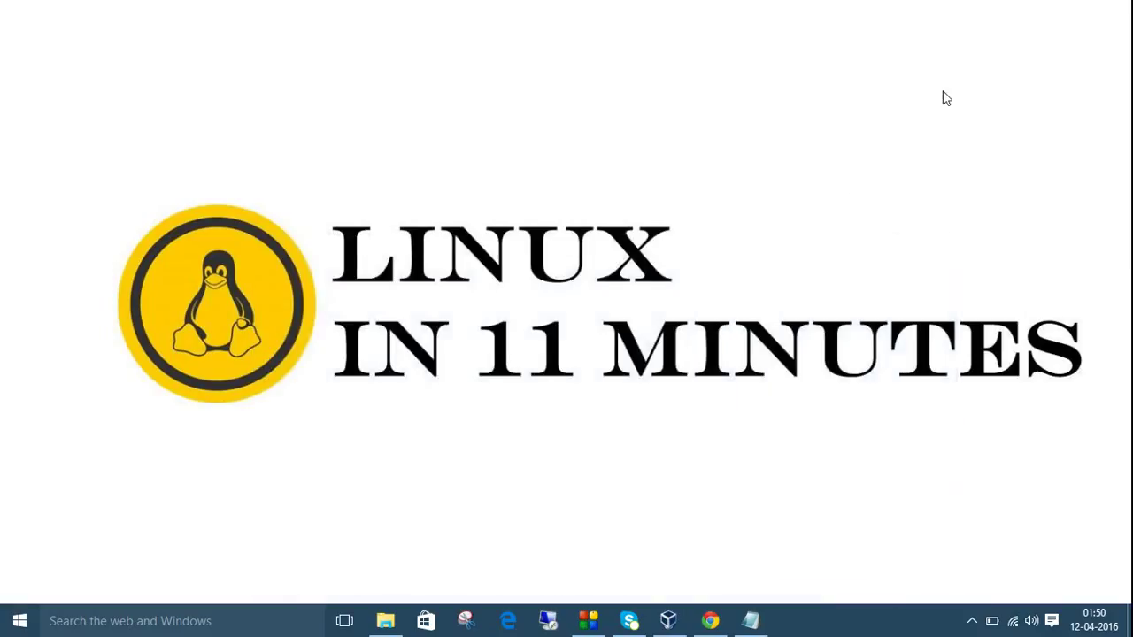